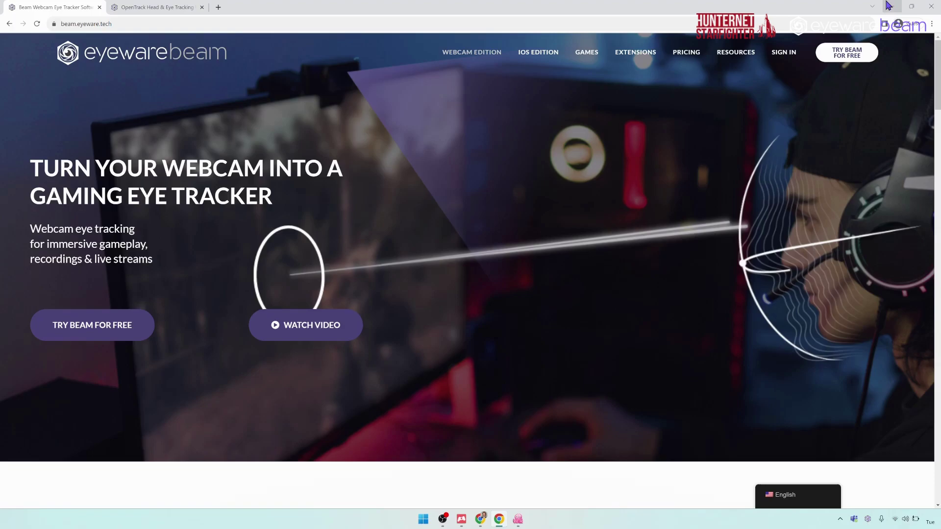
# Check the site's web address, open the Try Beam for Free sign-in page, then return to the homepage tab.
pyautogui.click(63, 24)
pyautogui.click(105, 23)
pyautogui.moveTo(133, 24); pyautogui.dragTo(75, 16)
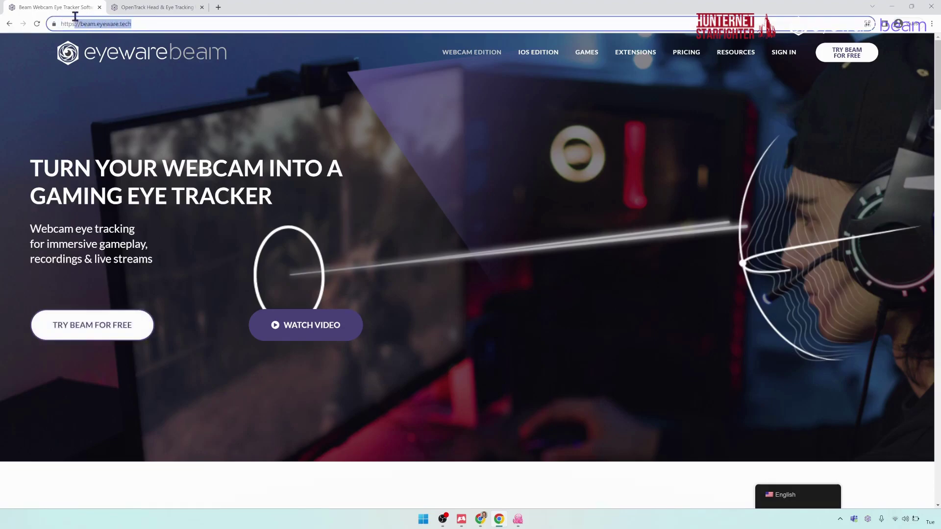
pyautogui.click(76, 23)
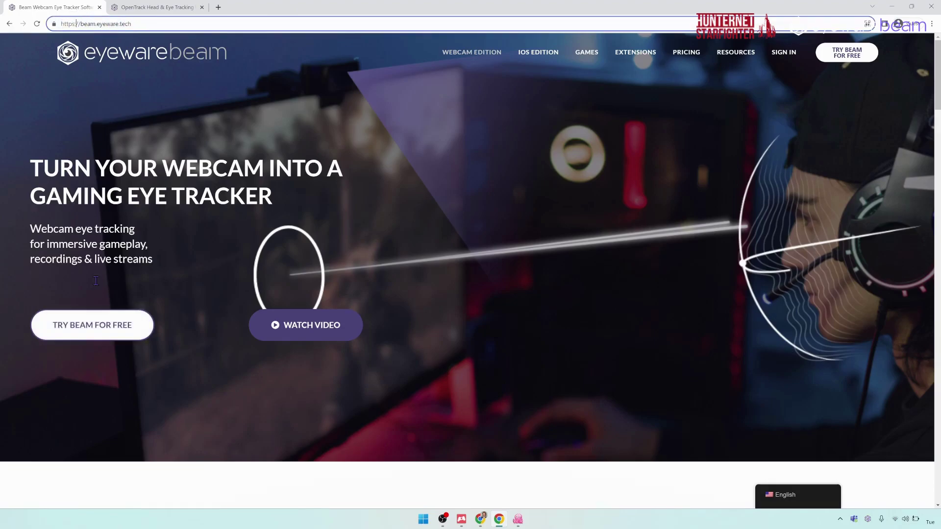
pyautogui.click(123, 326)
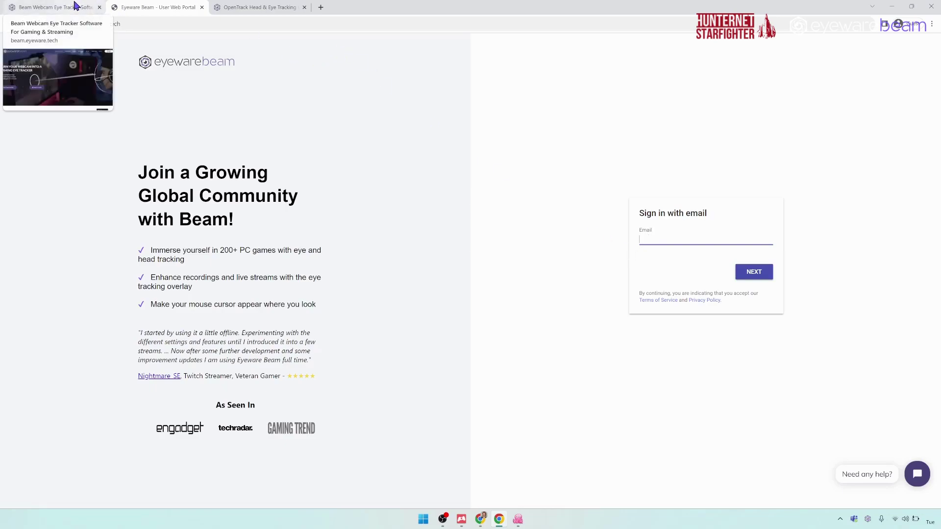
pyautogui.click(87, 9)
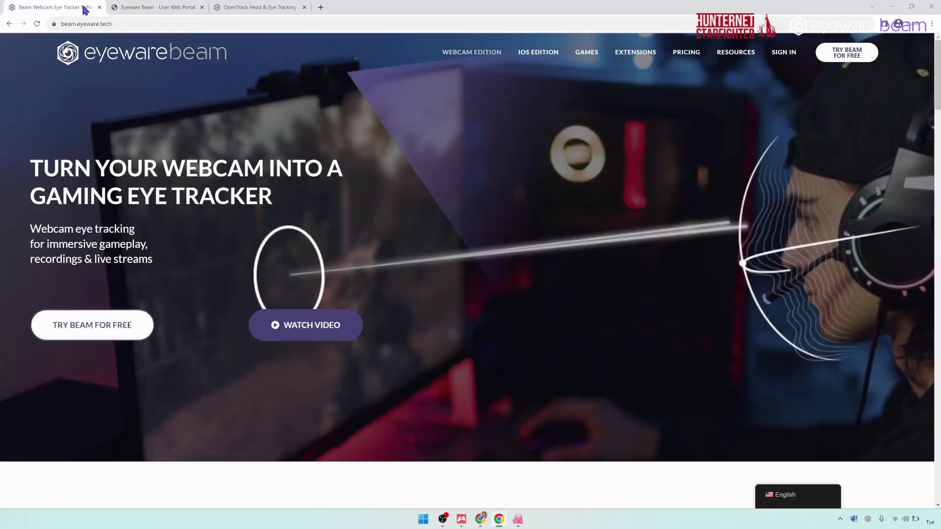
# Toggle Gaming Extensions off and back on in the Beam panel, then show the OpenTrack Head & Eye Tracking guide.
pyautogui.click(868, 519)
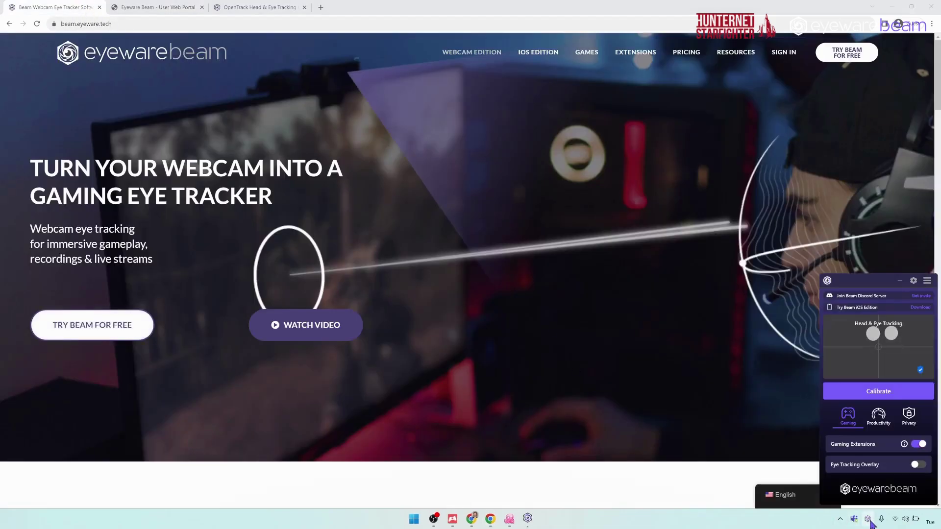
pyautogui.click(920, 445)
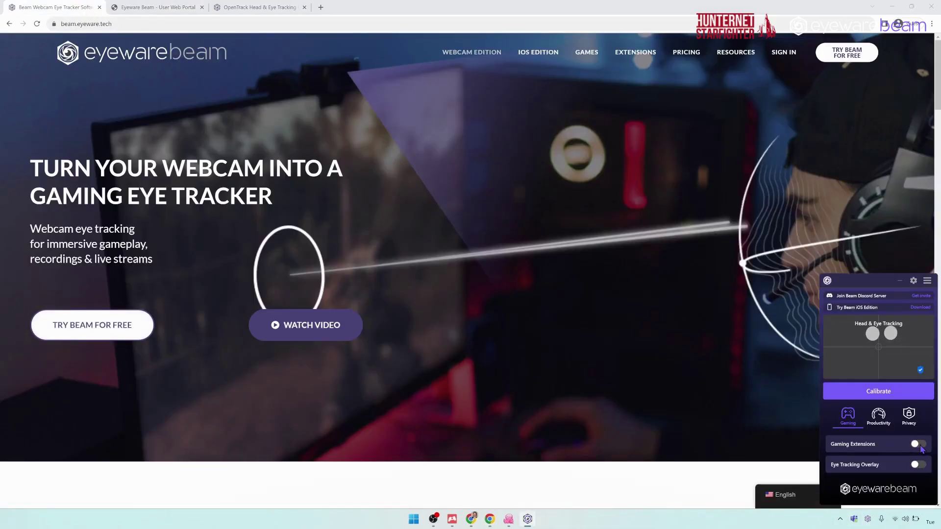
pyautogui.click(920, 445)
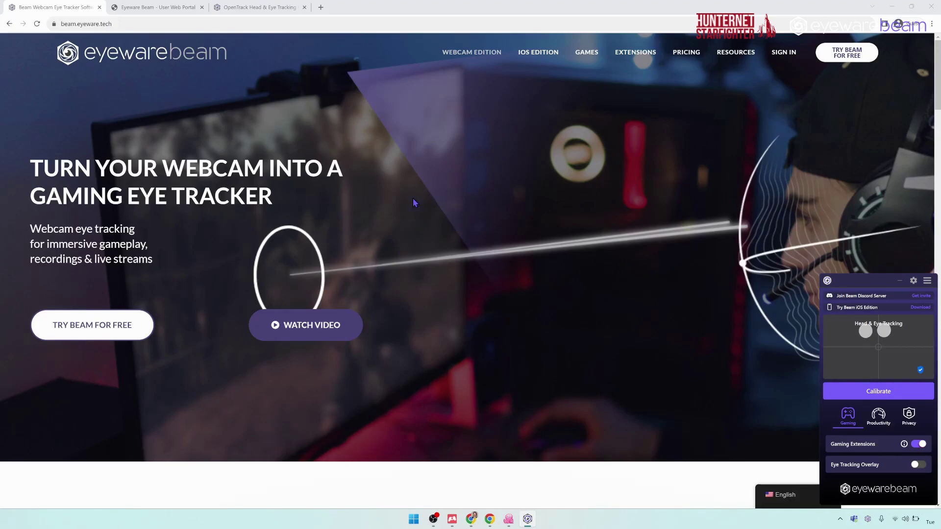
pyautogui.click(255, 7)
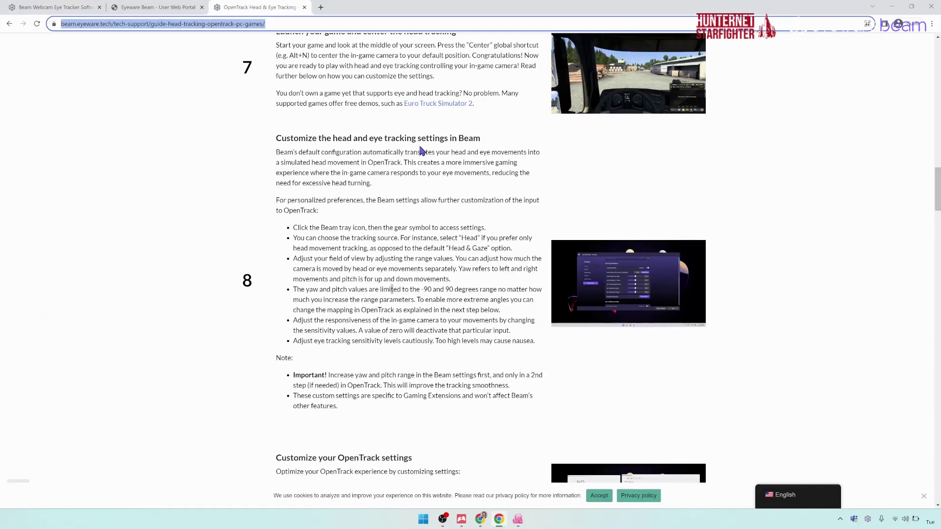
# Scroll the OpenTrack guide up to its title, highlight it, and snap Chrome to the left half.
pyautogui.scroll(20, 421, 150)
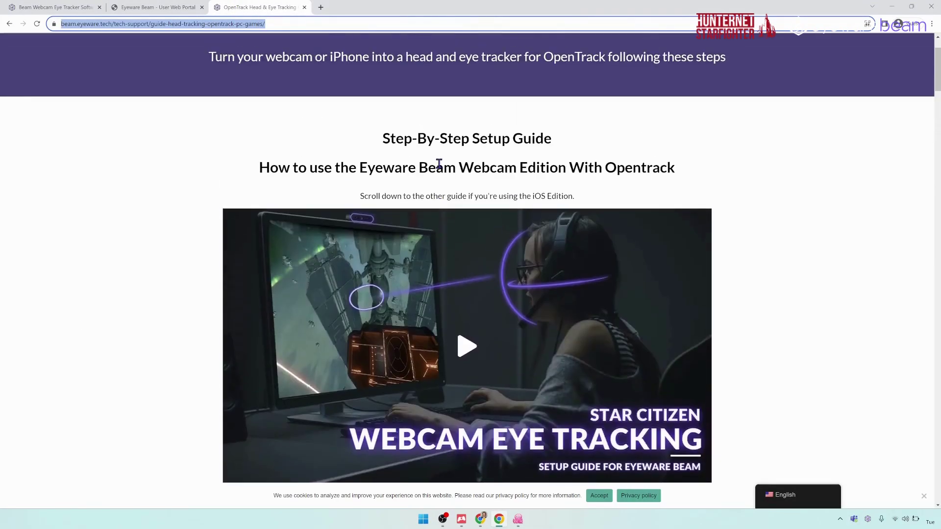
pyautogui.scroll(2, 440, 165)
pyautogui.moveTo(240, 96); pyautogui.dragTo(611, 164)
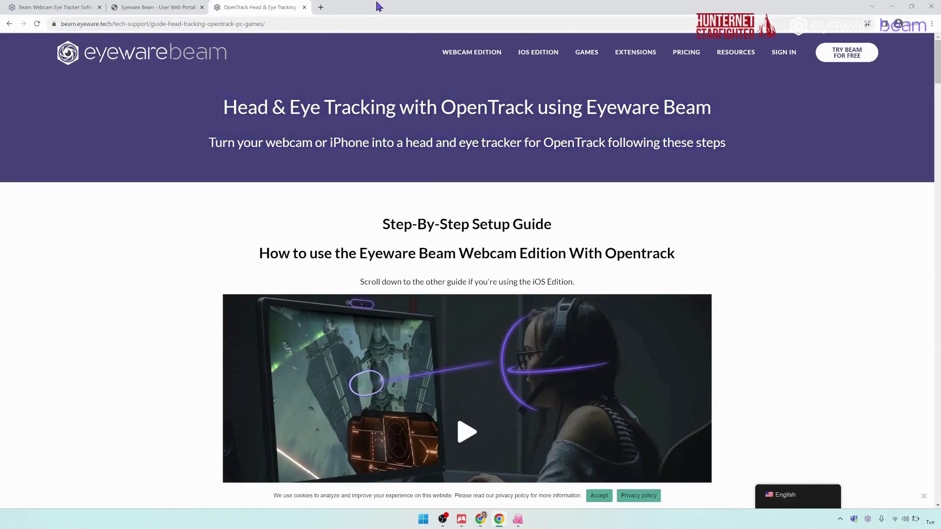
pyautogui.moveTo(379, 6); pyautogui.dragTo(3, 72)
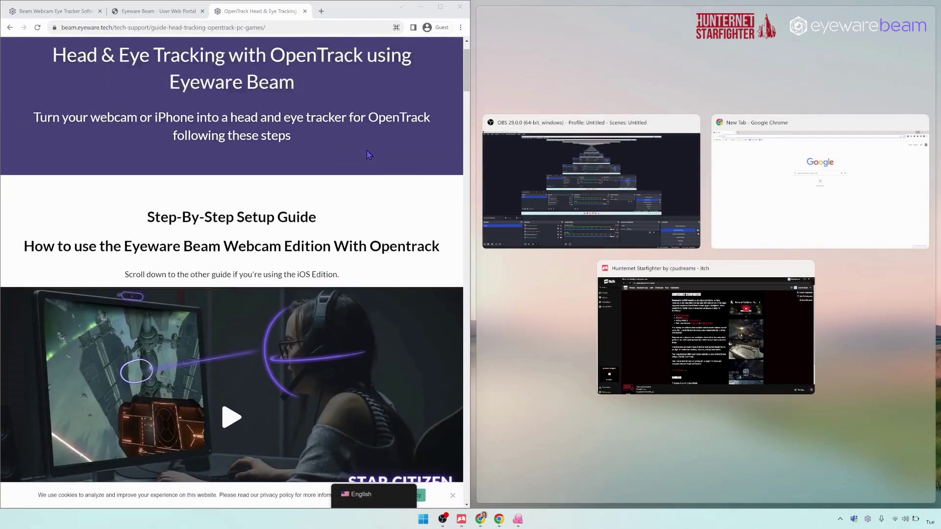
# Place OpenTrack beside the guide and read through steps 1–2, including Enable Gaming Extensions.
pyautogui.click(558, 357)
pyautogui.scroll(-12, 363, 268)
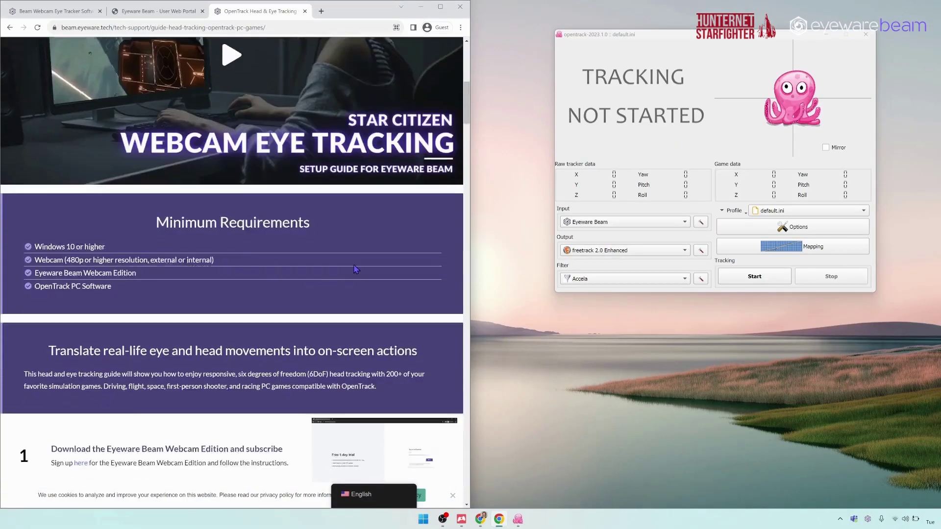
pyautogui.moveTo(55, 242); pyautogui.dragTo(173, 265)
pyautogui.click(177, 260)
pyautogui.scroll(-2, 265, 240)
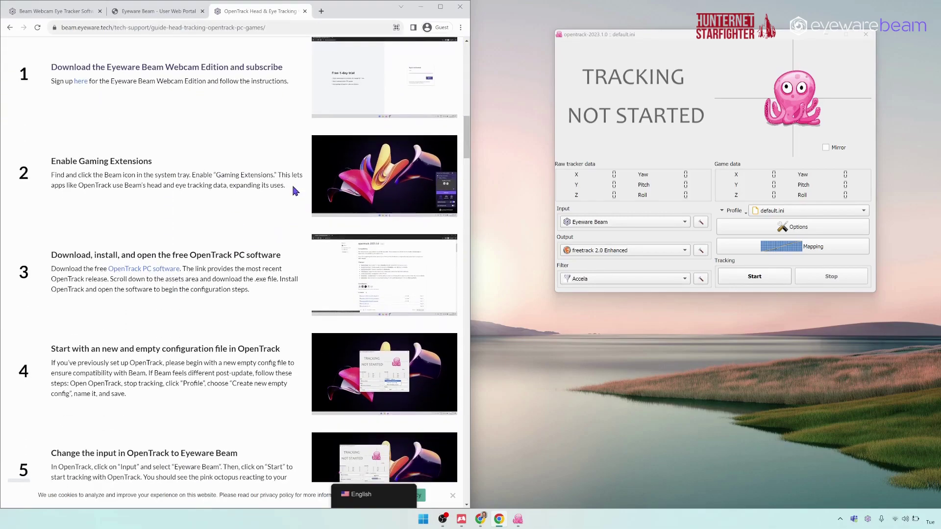
pyautogui.moveTo(299, 191); pyautogui.dragTo(69, 174)
pyautogui.moveTo(45, 67)
pyautogui.mouseDown()
pyautogui.moveTo(301, 86)
pyautogui.moveTo(45, 69)
pyautogui.mouseUp()
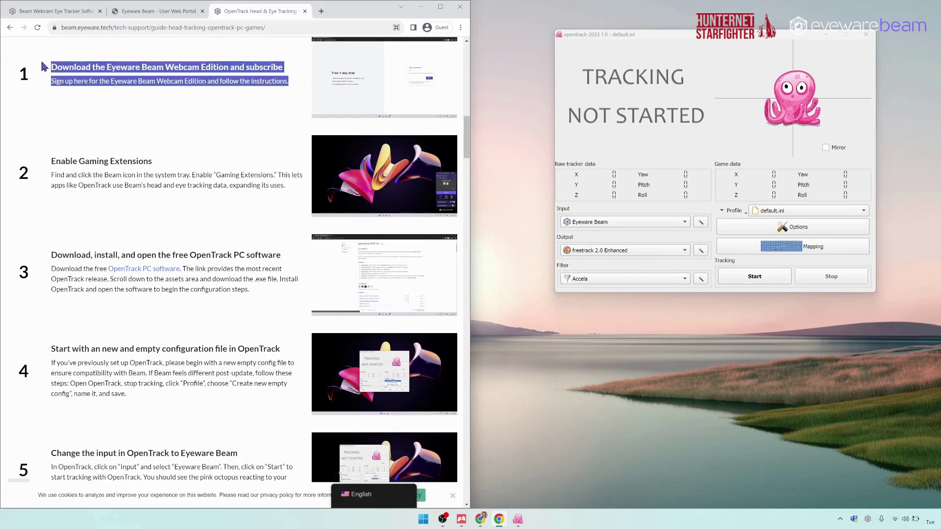
pyautogui.scroll(2, 254, 176)
pyautogui.scroll(-1, 263, 159)
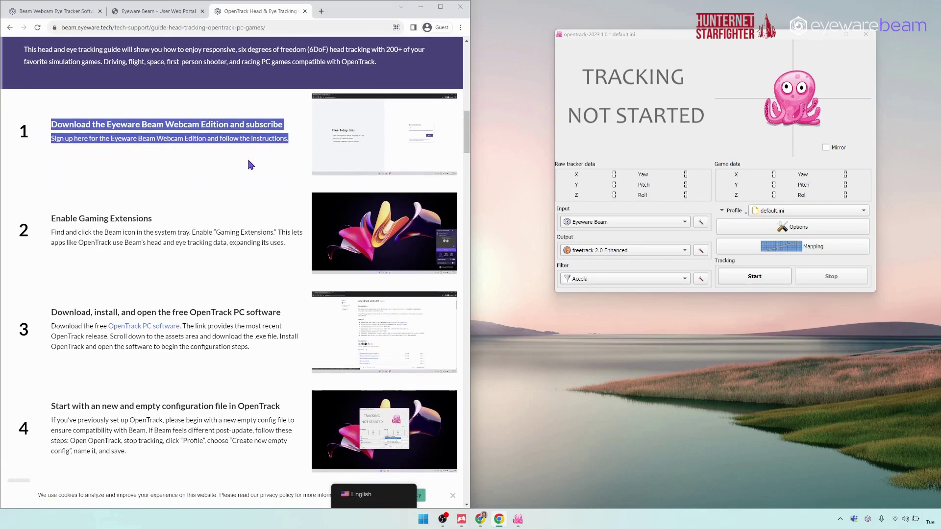
pyautogui.scroll(-2, 250, 171)
pyautogui.moveTo(50, 116); pyautogui.dragTo(199, 119)
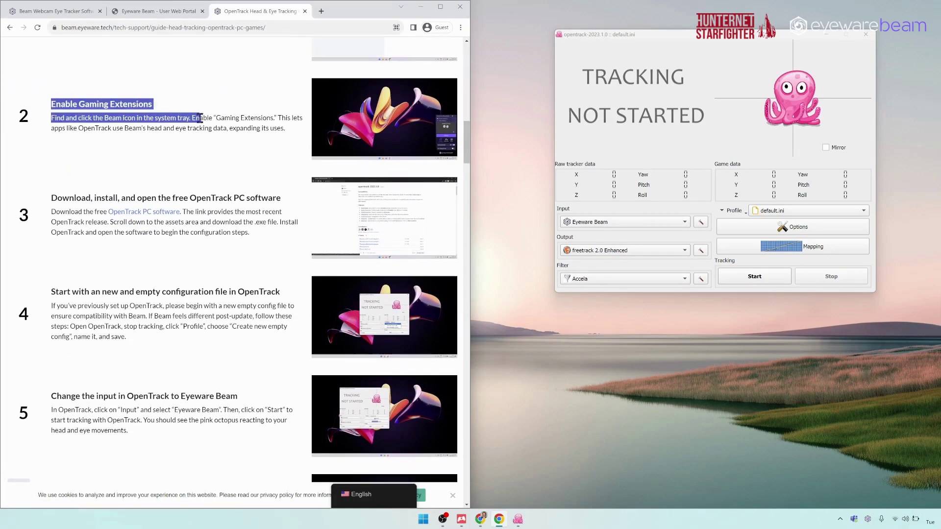
# Confirm Gaming Extensions is on in the Beam panel, bring OpenTrack forward, and read step 3.
pyautogui.click(854, 520)
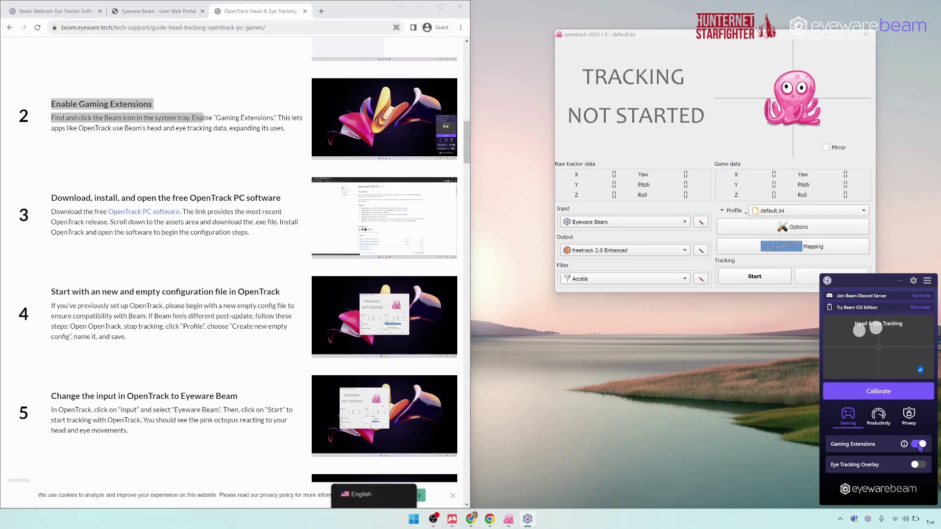
pyautogui.moveTo(904, 445)
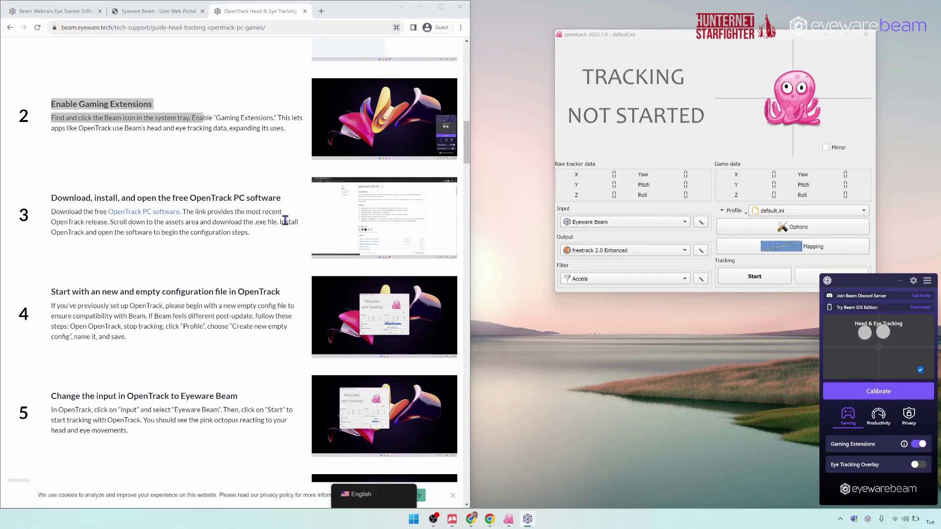
pyautogui.scroll(1, 231, 237)
pyautogui.scroll(-1, 258, 277)
pyautogui.moveTo(250, 262); pyautogui.dragTo(192, 222)
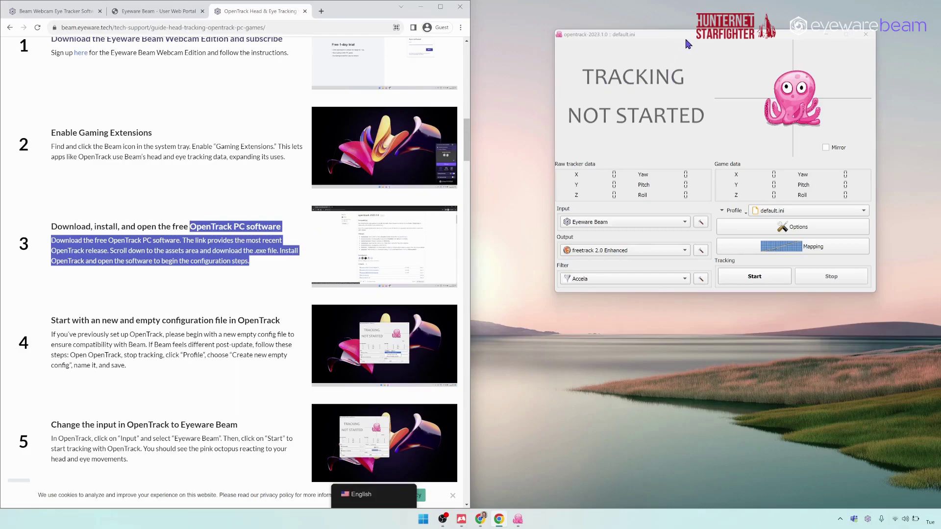
pyautogui.moveTo(700, 34); pyautogui.dragTo(696, 31)
pyautogui.click(65, 224)
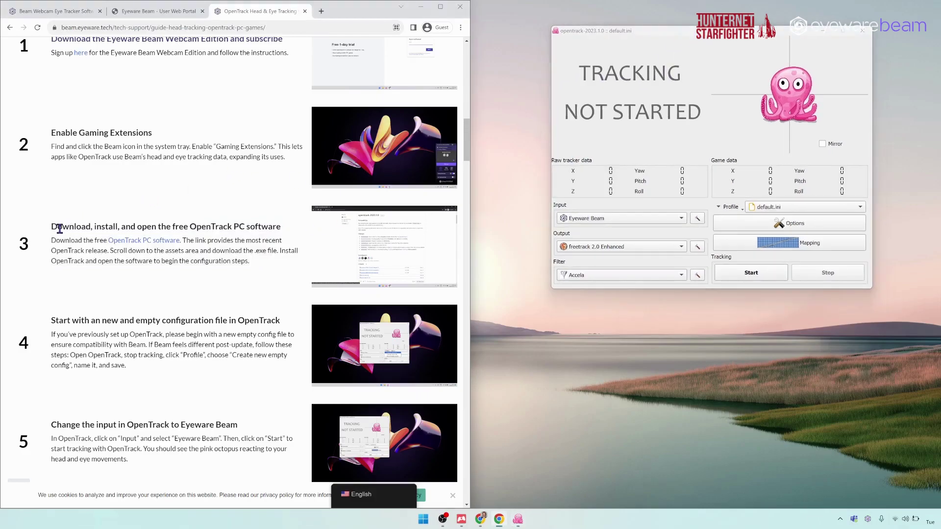
pyautogui.moveTo(49, 225); pyautogui.dragTo(284, 269)
# Select Eyeware Beam as the tracker input on the default.ini profile and read further in the guide.
pyautogui.click(275, 265)
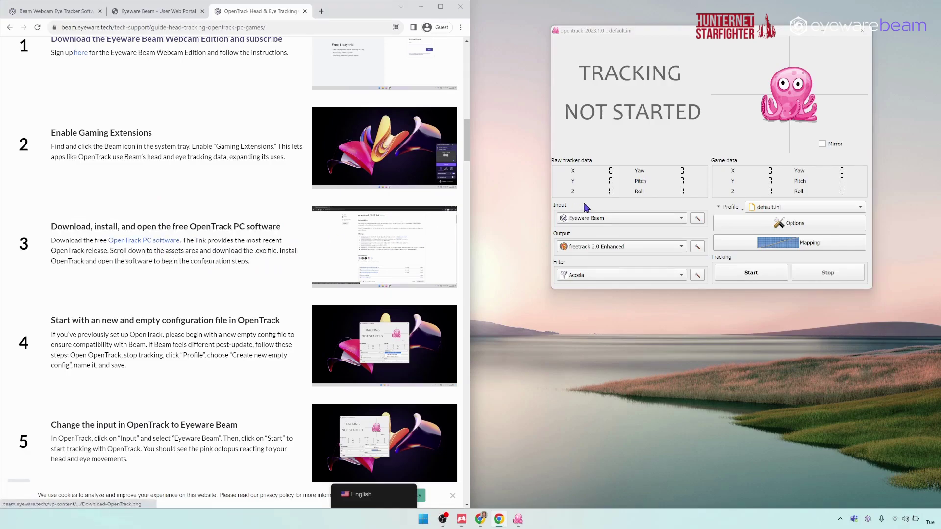
pyautogui.click(601, 221)
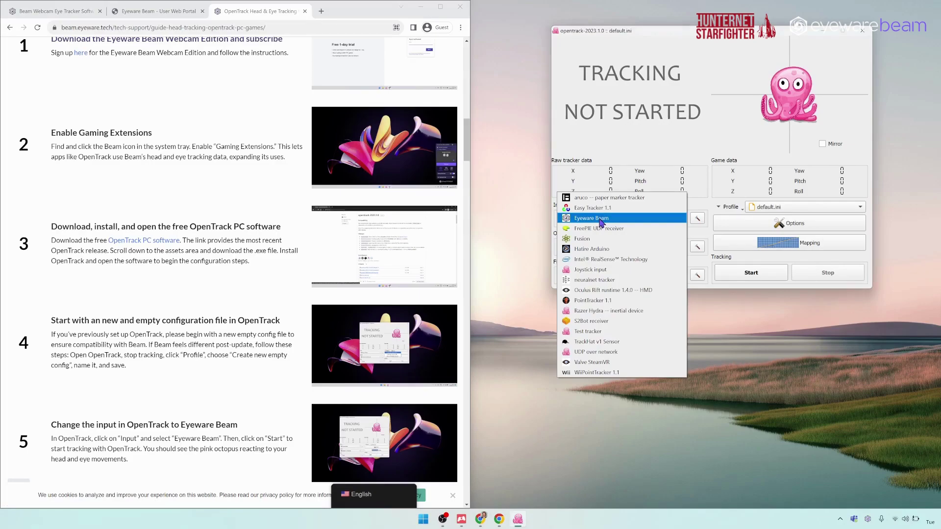
pyautogui.click(600, 219)
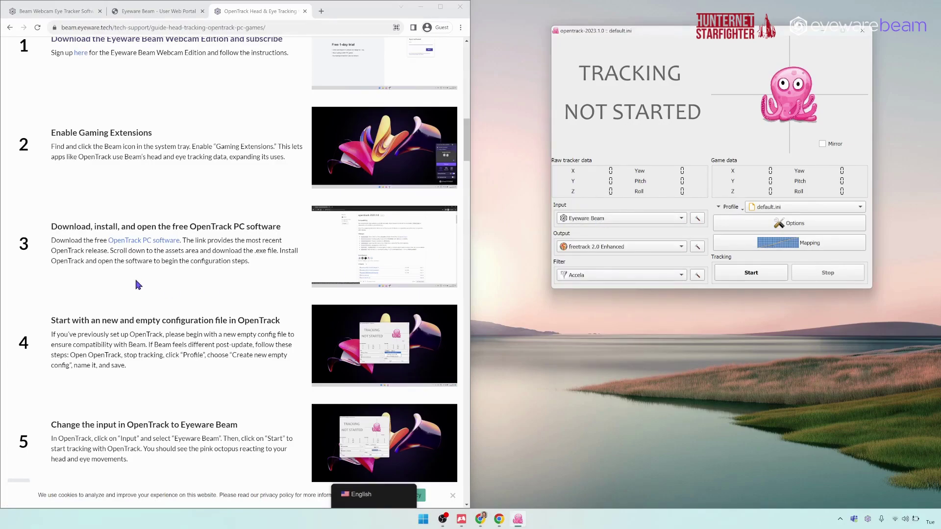
pyautogui.scroll(-1, 134, 277)
pyautogui.scroll(-2, 179, 267)
pyautogui.moveTo(55, 234); pyautogui.dragTo(147, 259)
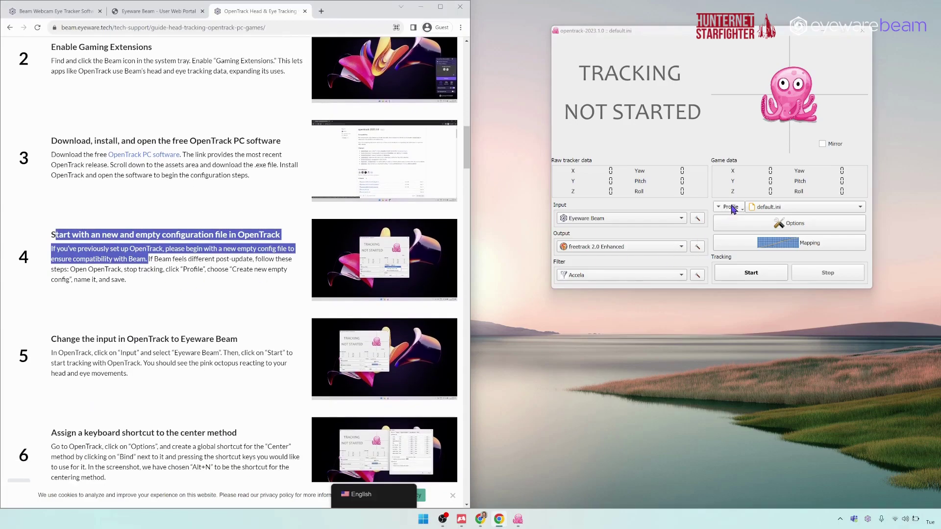
pyautogui.click(178, 236)
pyautogui.scroll(-2, 151, 280)
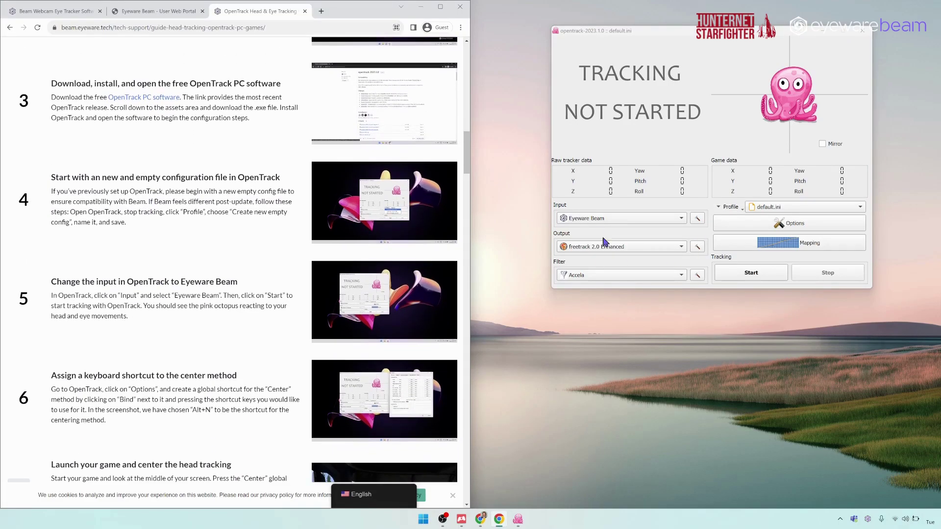
# Create a new empty configuration profile named Hunternet.
pyautogui.click(735, 211)
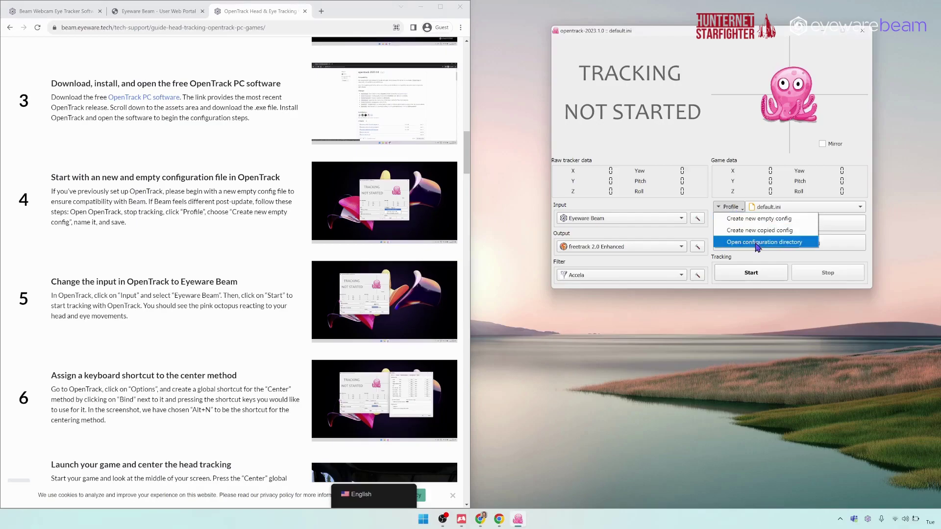
pyautogui.click(756, 220)
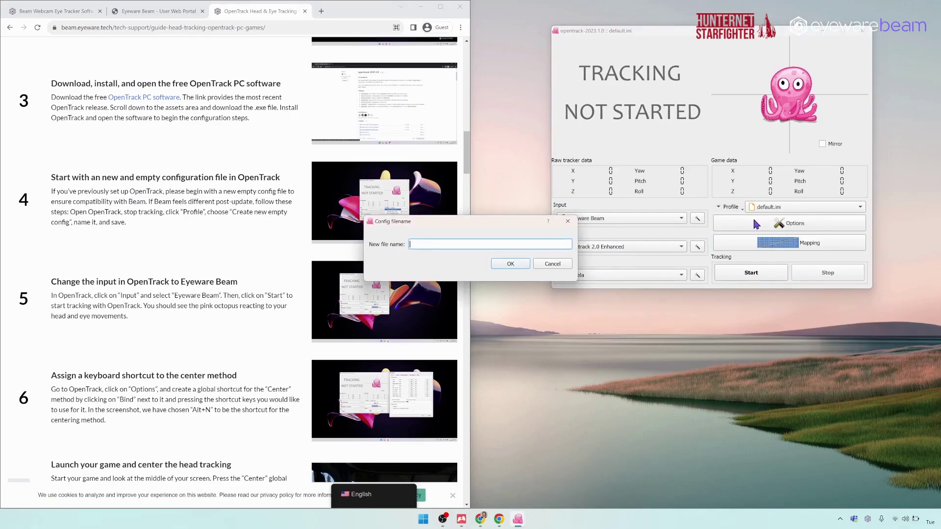
pyautogui.write('HU')
pyautogui.press('BackSpace')
pyautogui.write('unternet')
pyautogui.press('Return')
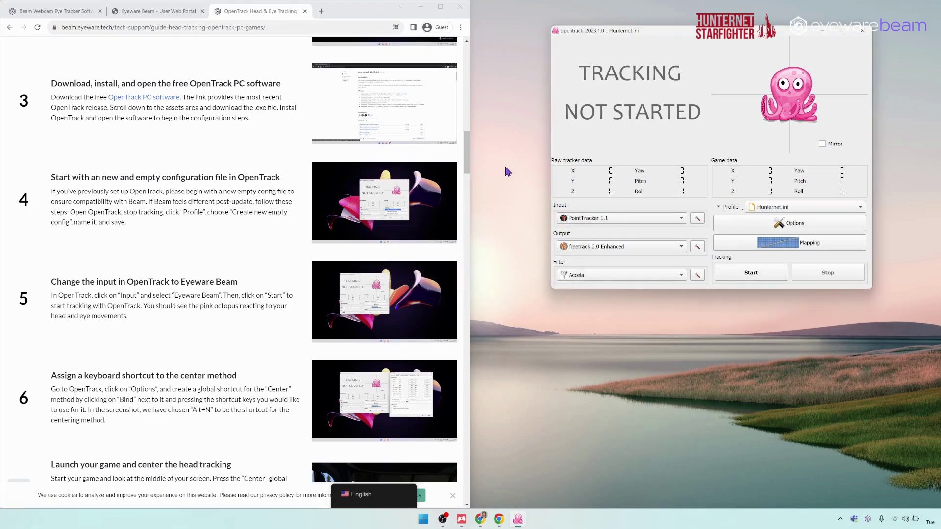
# Look over the Yaw, Pitch and Roll mapping curves and close Mapping without changes.
pyautogui.click(779, 242)
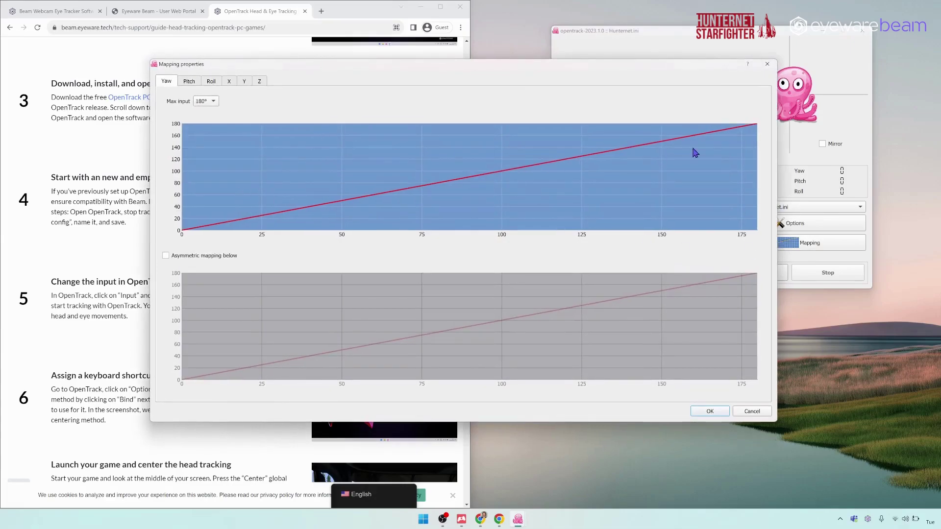
pyautogui.click(194, 83)
pyautogui.click(211, 82)
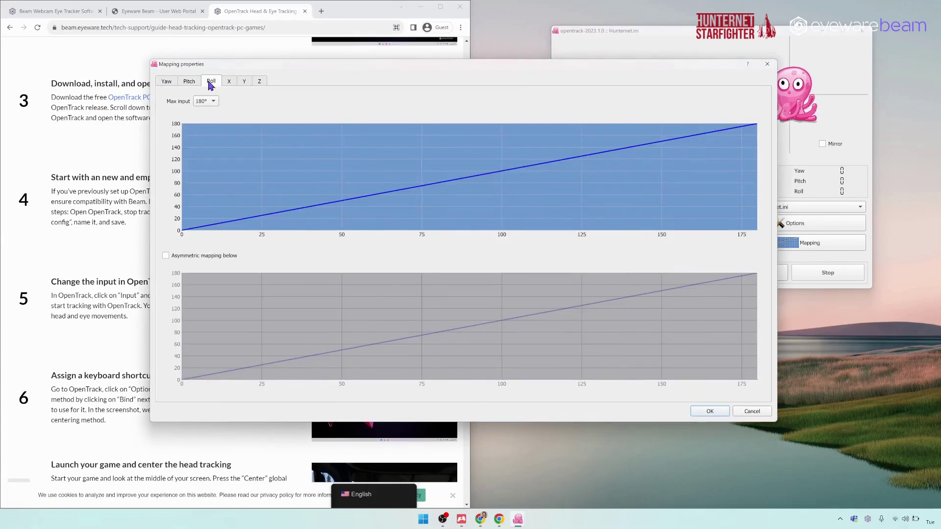
pyautogui.click(179, 83)
pyautogui.click(175, 83)
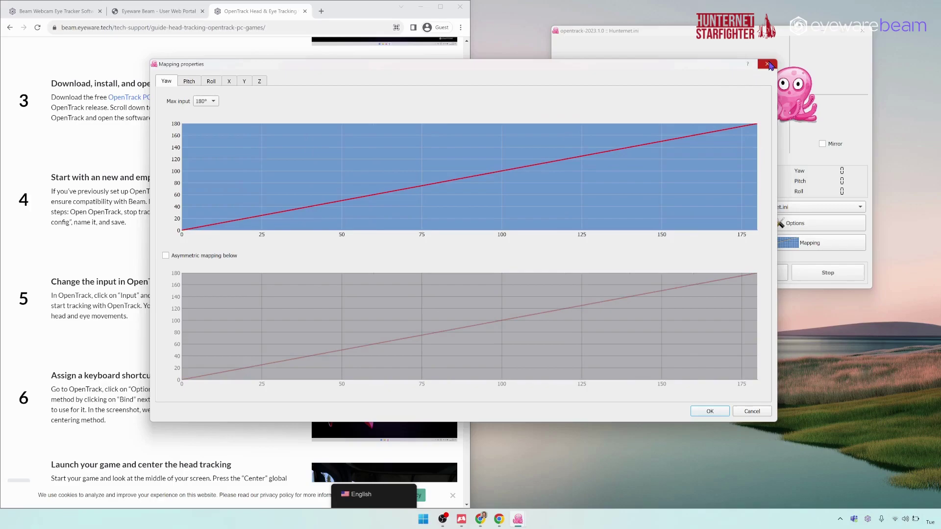
pyautogui.click(767, 65)
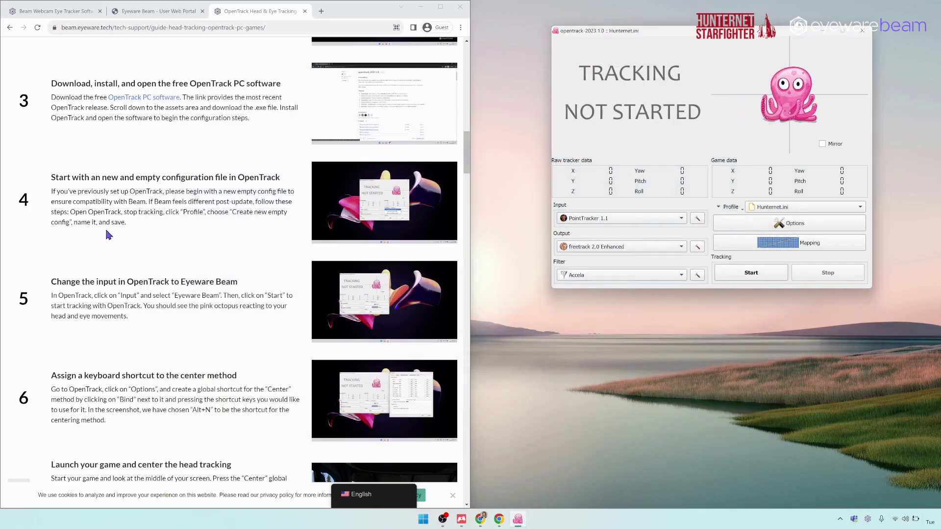
# Read guide step 5 and set the Hunternet.ini input tracker to Eyeware Beam.
pyautogui.scroll(-1, 79, 241)
pyautogui.moveTo(155, 257); pyautogui.dragTo(62, 225)
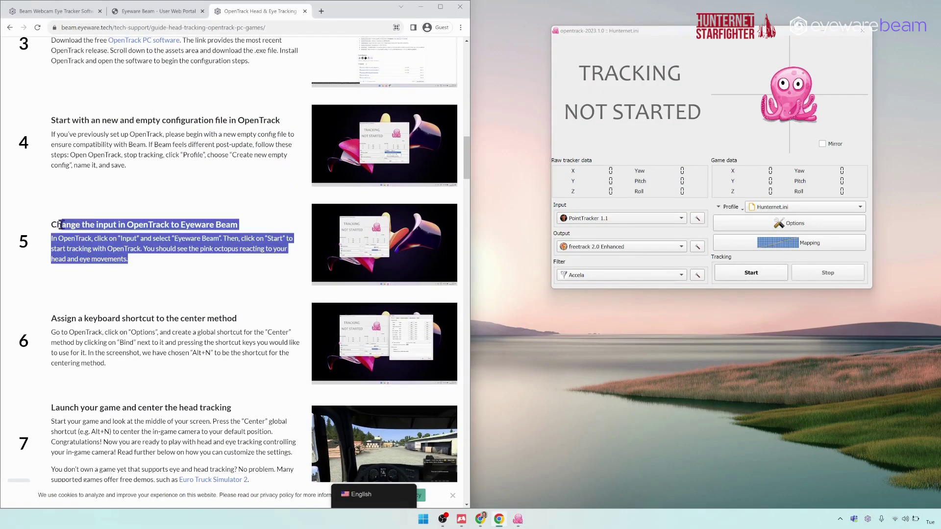
pyautogui.click(52, 225)
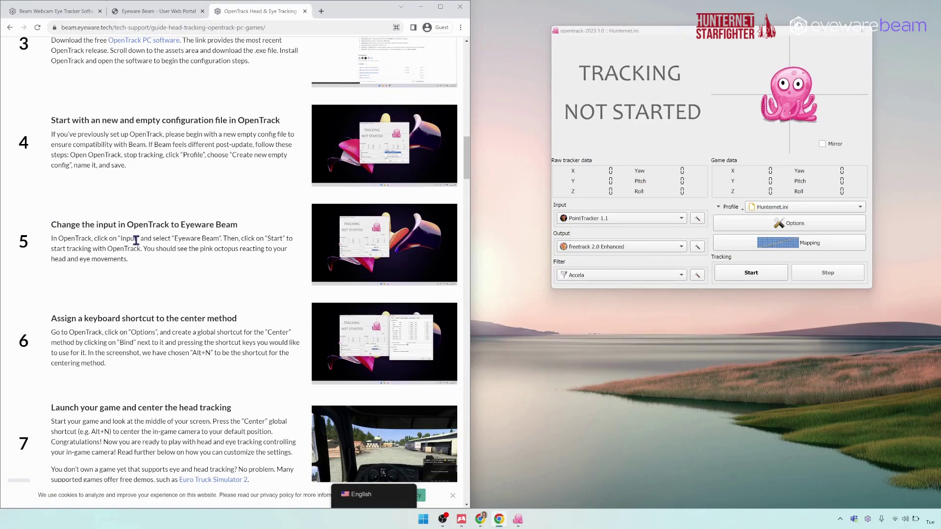
pyautogui.scroll(-2, 76, 195)
pyautogui.click(616, 222)
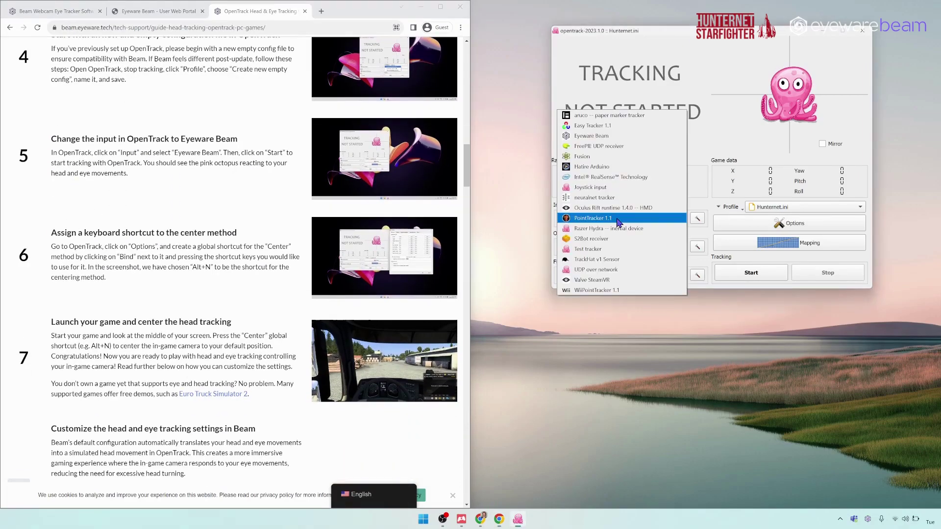
pyautogui.click(616, 136)
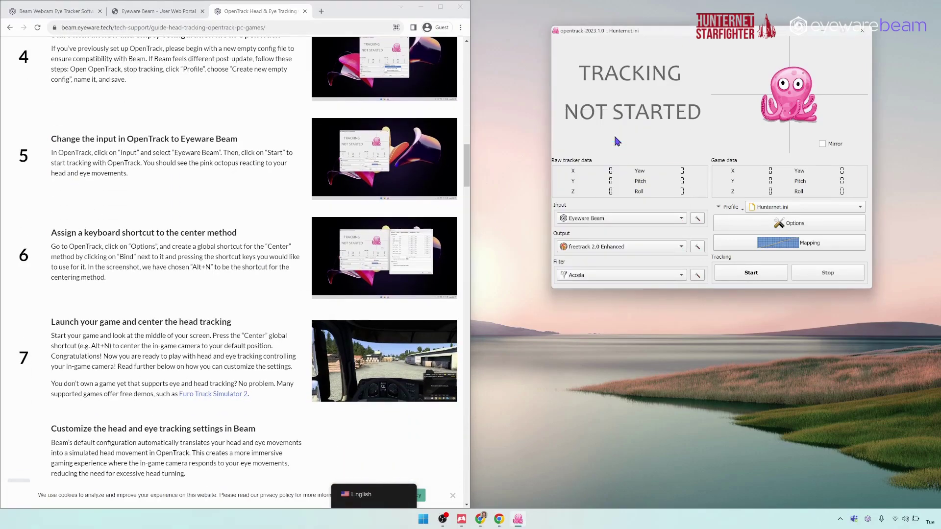
# Read through step 6 of the Beam setup guide.
pyautogui.click(141, 267)
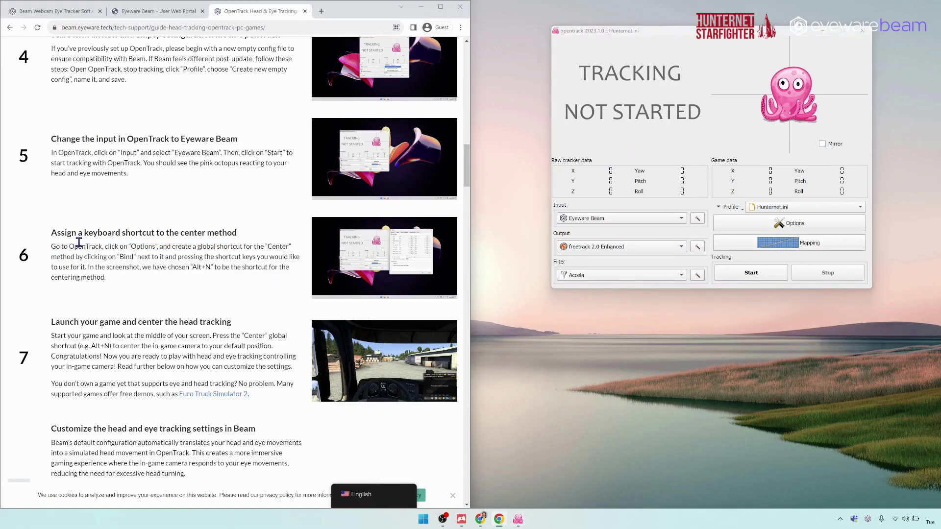
pyautogui.moveTo(47, 236); pyautogui.dragTo(131, 294)
pyautogui.click(130, 283)
pyautogui.moveTo(55, 235); pyautogui.dragTo(167, 289)
pyautogui.click(174, 287)
pyautogui.scroll(-2, 183, 257)
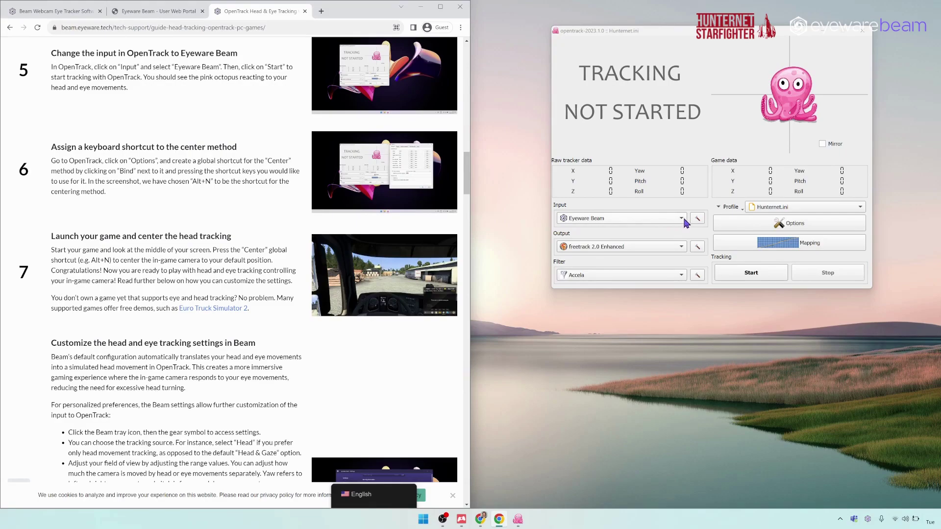
# Bind the Center shortcut to Alt+G on the Options Shortcuts tab and confirm with OK.
pyautogui.click(774, 228)
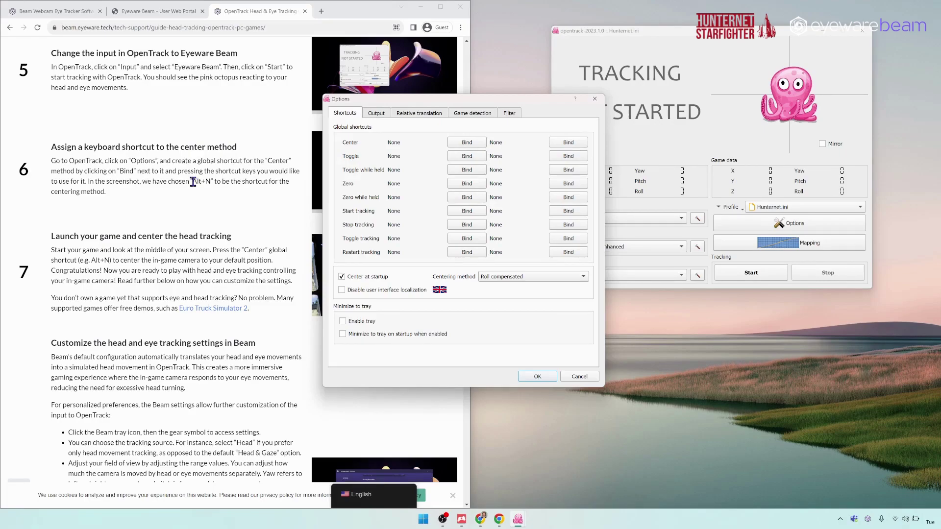
pyautogui.click(466, 142)
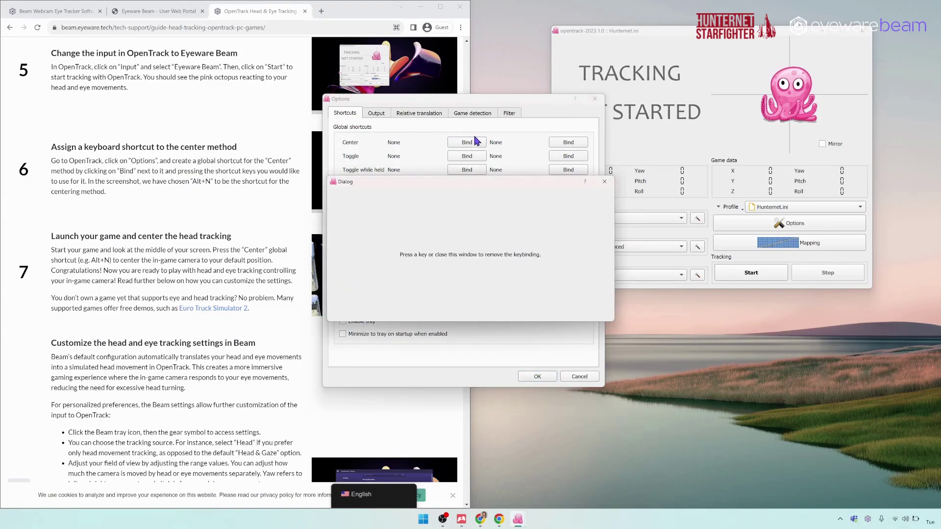
pyautogui.hotkey('alt', 'g')
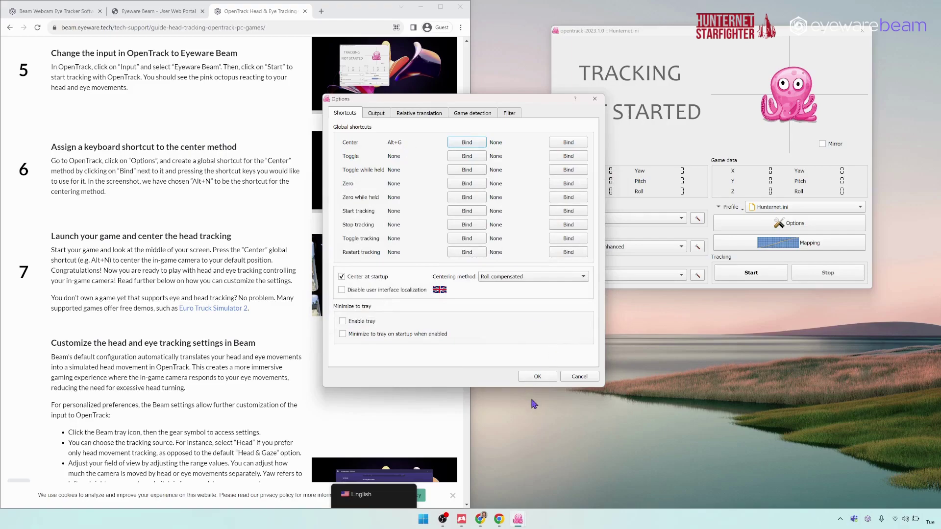
pyautogui.click(537, 377)
pyautogui.scroll(-2, 200, 269)
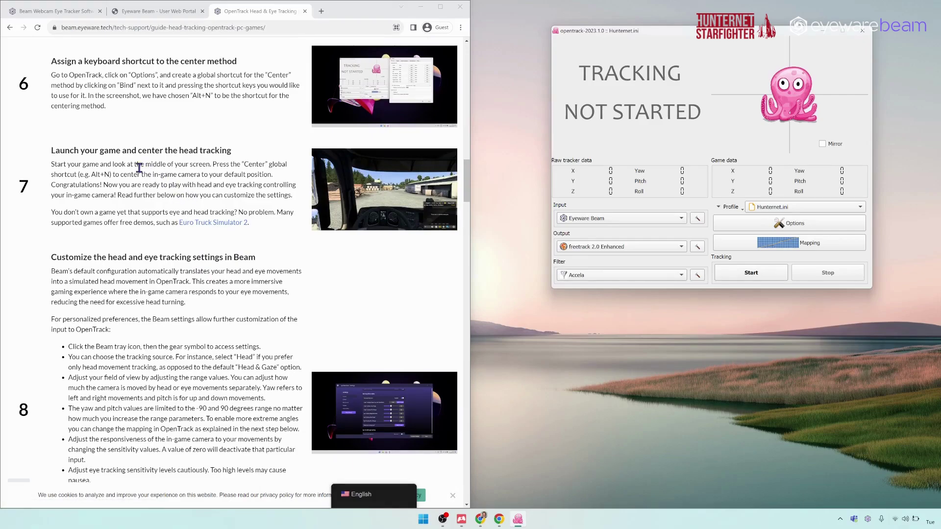
# Check and close the Eyeware Beam panel, then start OpenTrack tracking on Hunternet.ini.
pyautogui.click(867, 520)
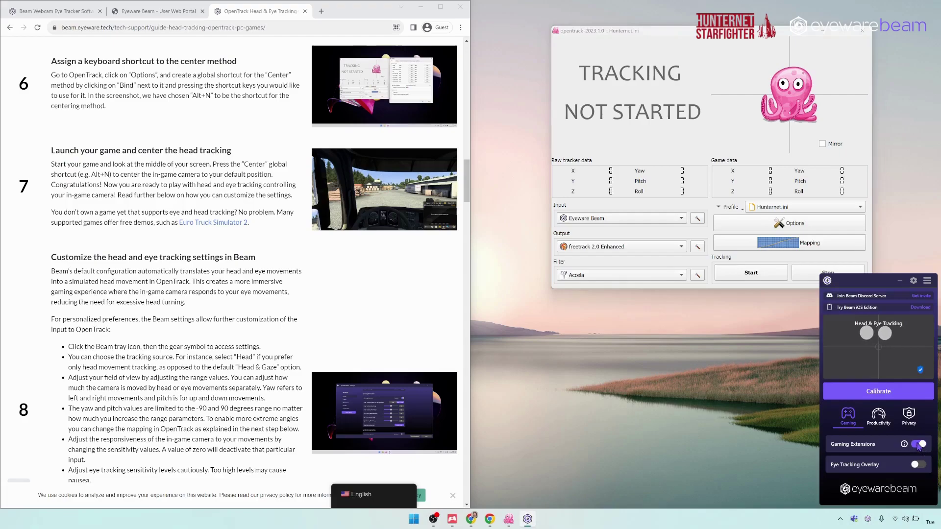
pyautogui.click(748, 151)
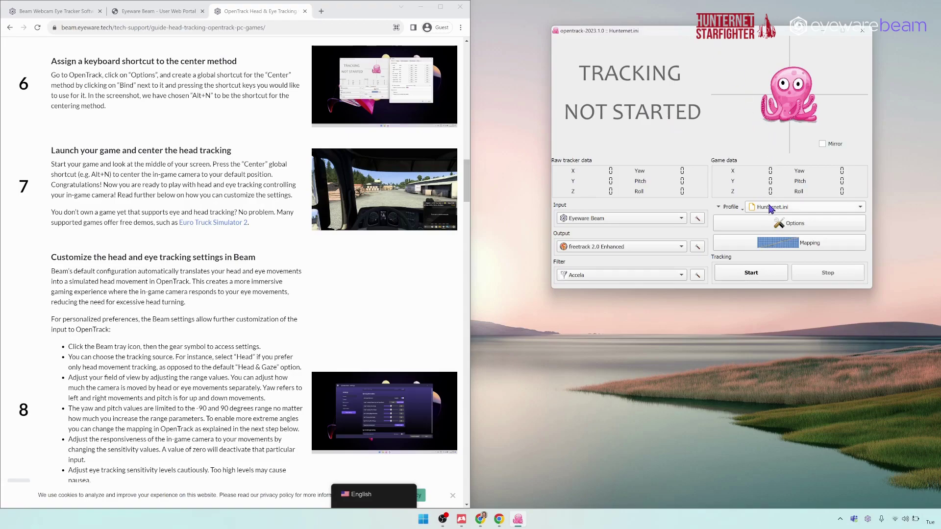
pyautogui.click(760, 273)
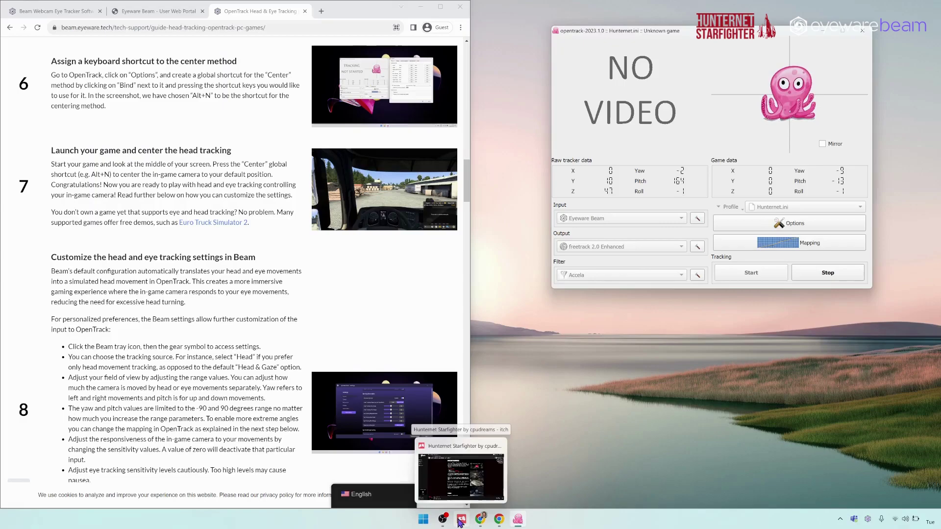
# Launch Hunternet Starfighter from the itch page and dismiss the start prompt.
pyautogui.click(460, 522)
pyautogui.click(880, 487)
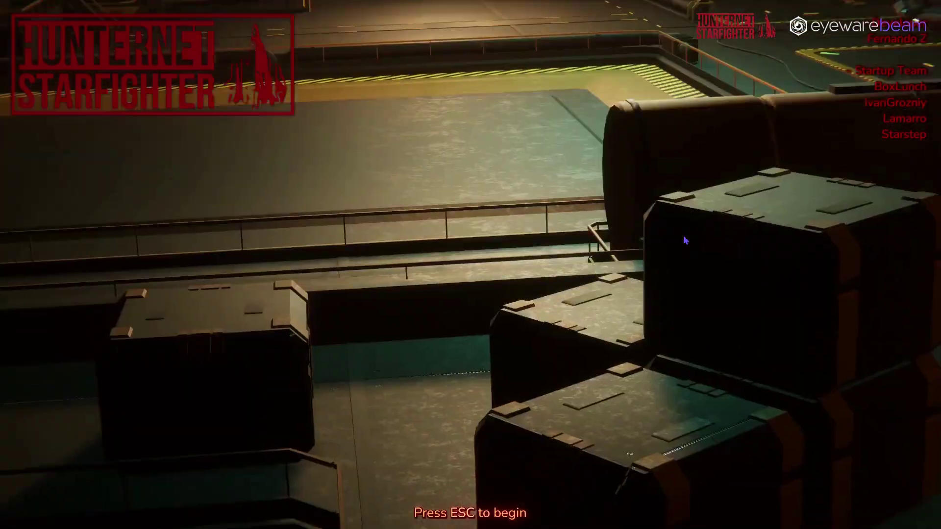
pyautogui.press('Escape')
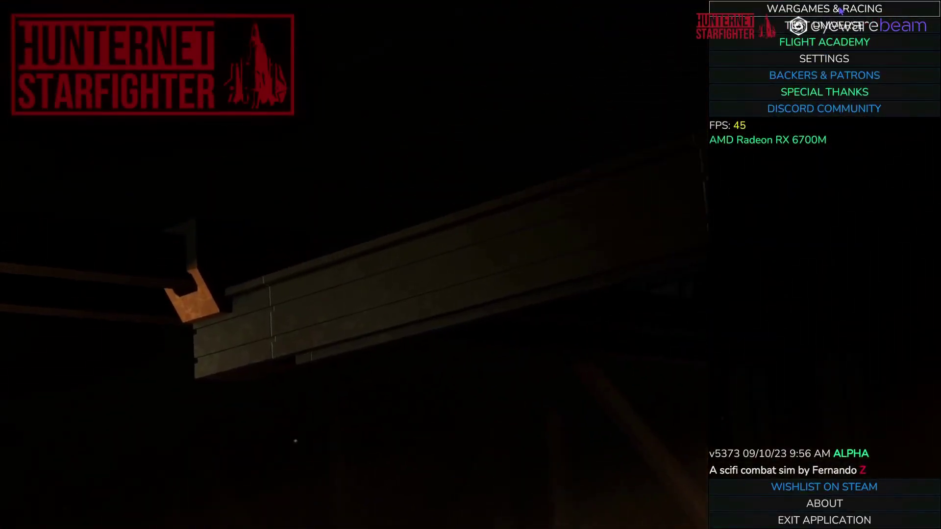
# In WARGAMES & RACING, select the London server and join it.
pyautogui.click(839, 8)
pyautogui.click(456, 171)
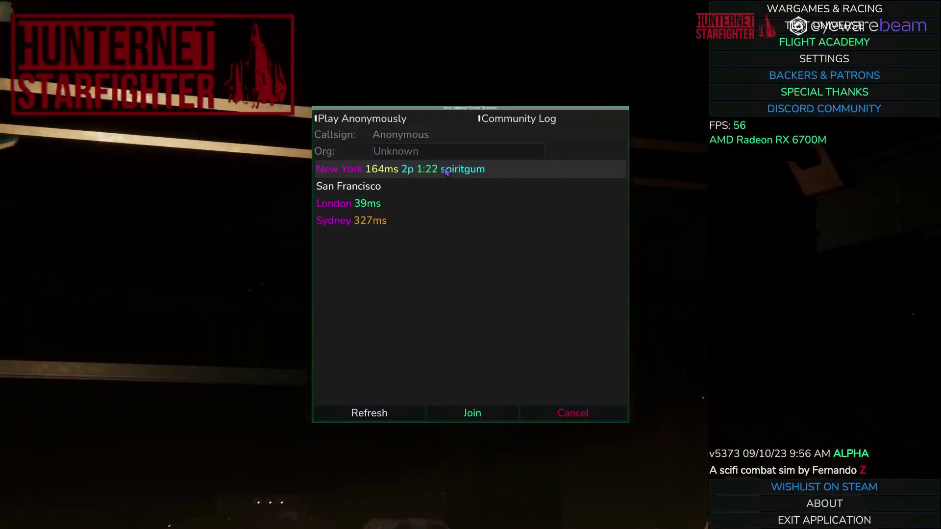
pyautogui.press('Down')
pyautogui.press('Down')
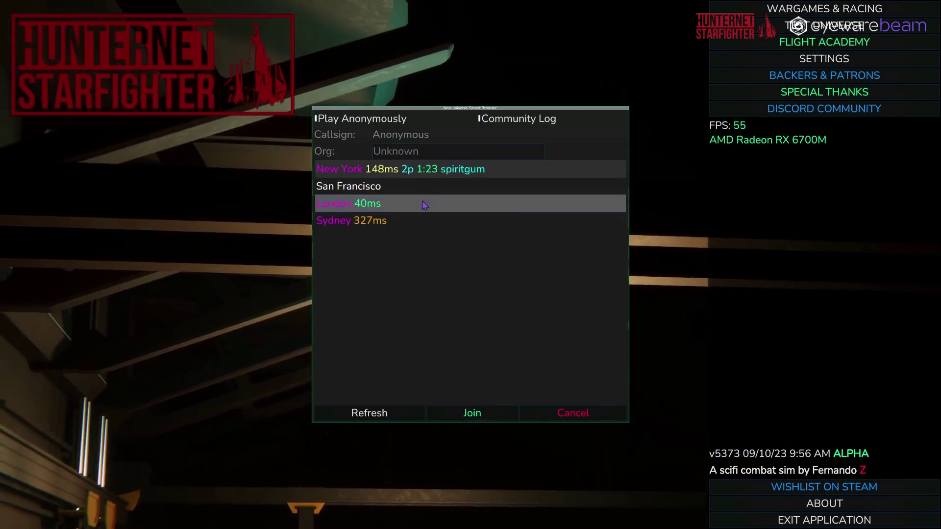
pyautogui.click(456, 412)
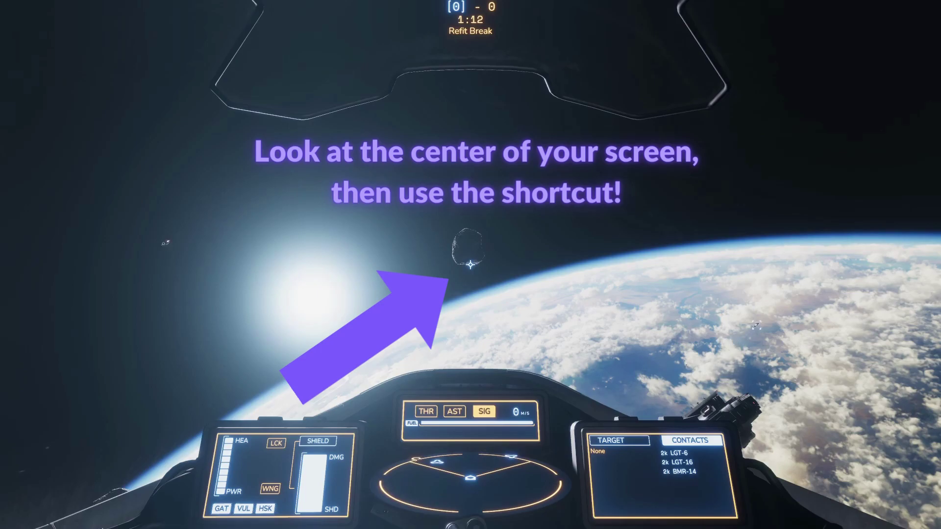
# Recenter the cockpit view on the screen centre, then Alt+Tab out of Hunternet Starfighter.
pyautogui.press('F1')
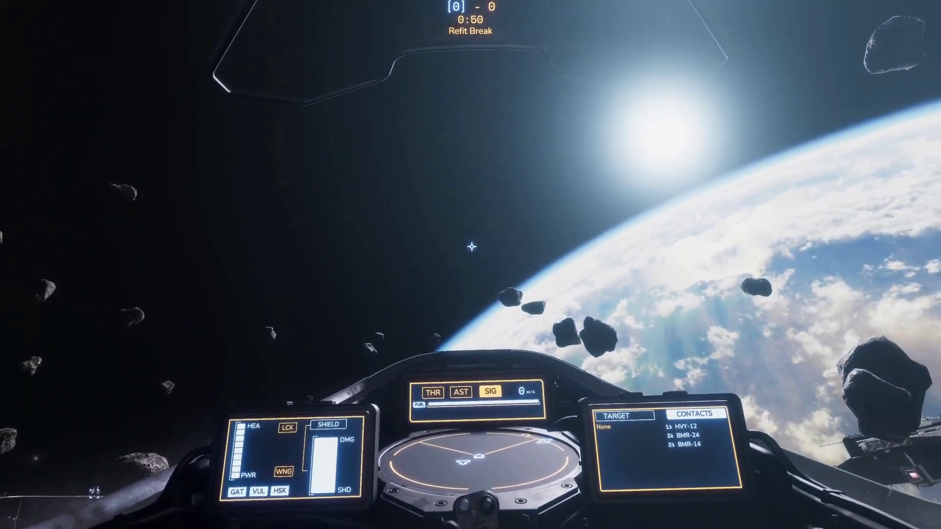
pyautogui.hotkey('alt', 'Tab')
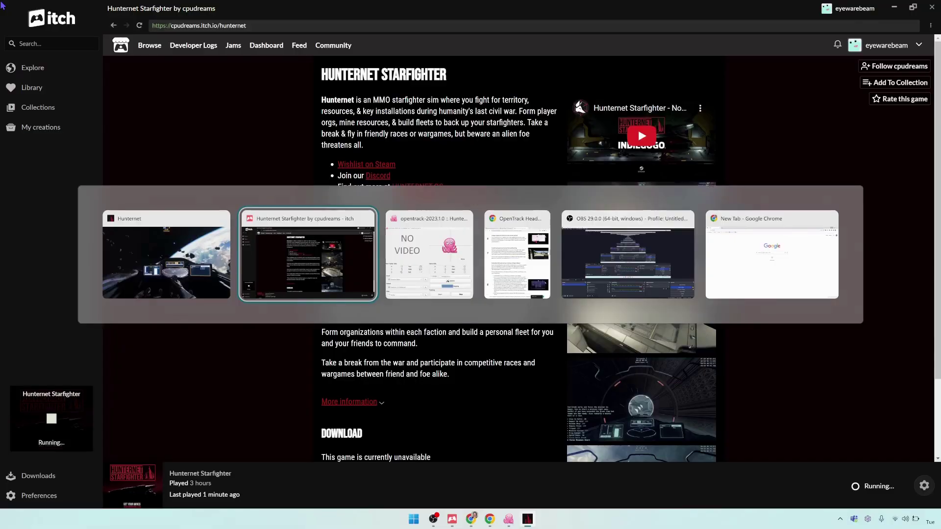
# Bring up the OpenTrack guide in Chrome and scroll to step 8 on customizing Beam tracking.
pyautogui.hotkey('alt', 'Tab')
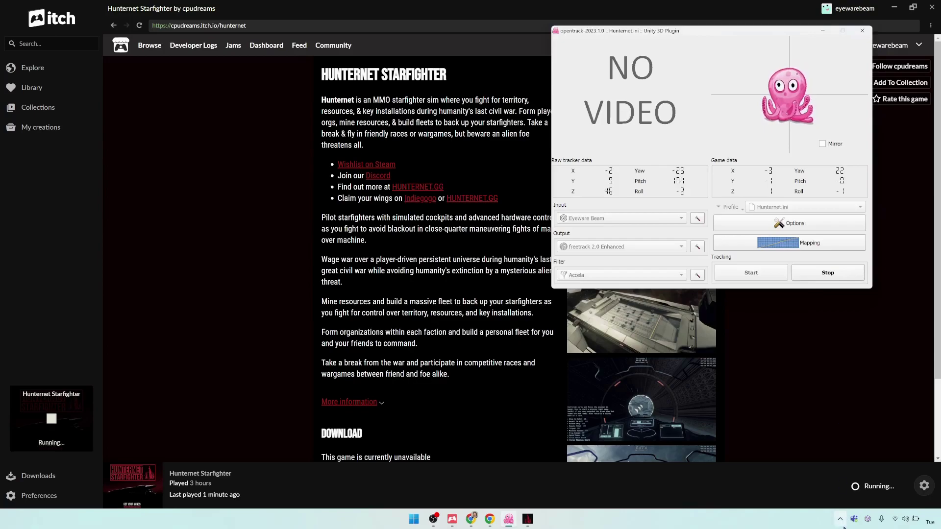
pyautogui.click(868, 519)
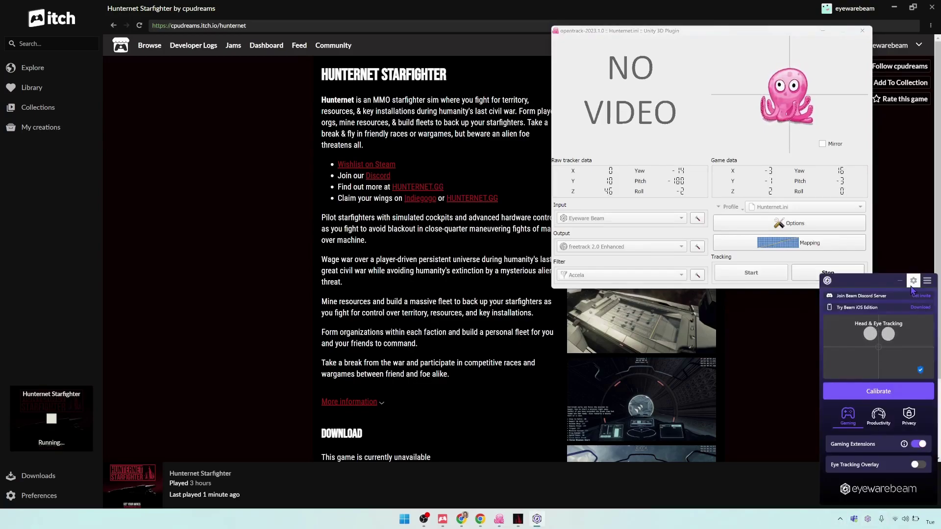
pyautogui.click(482, 519)
pyautogui.scroll(-2, 148, 315)
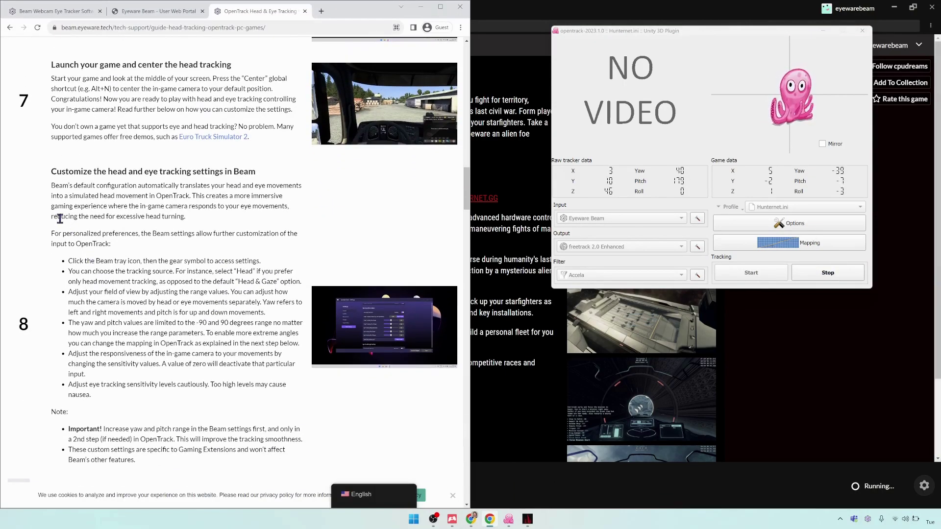
pyautogui.moveTo(49, 169); pyautogui.dragTo(305, 354)
pyautogui.scroll(-2, 98, 338)
# Open the Eyeware Beam Settings window from the Beam tray panel.
pyautogui.click(90, 342)
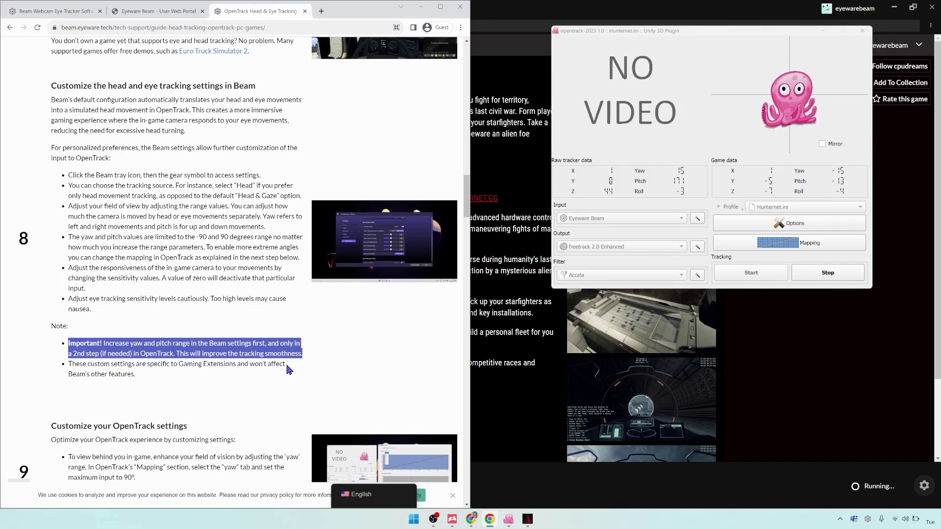
pyautogui.click(867, 520)
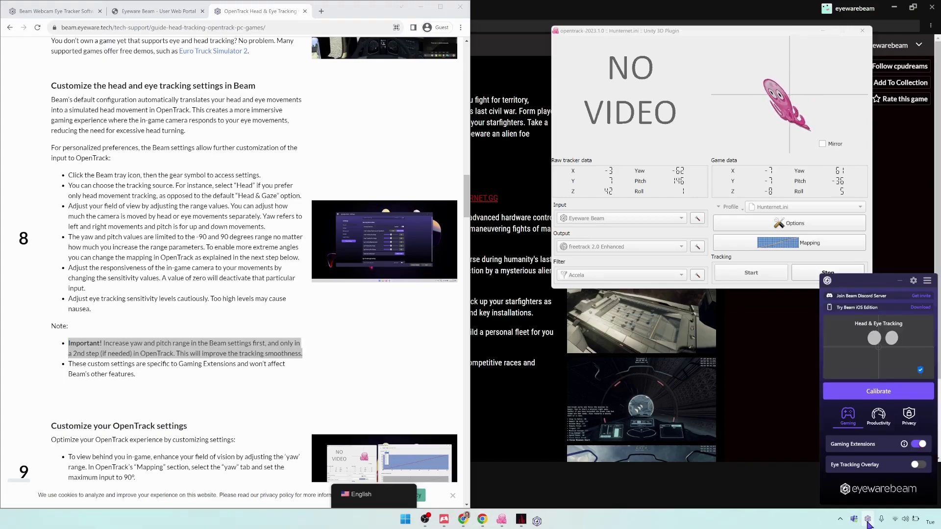
pyautogui.click(913, 281)
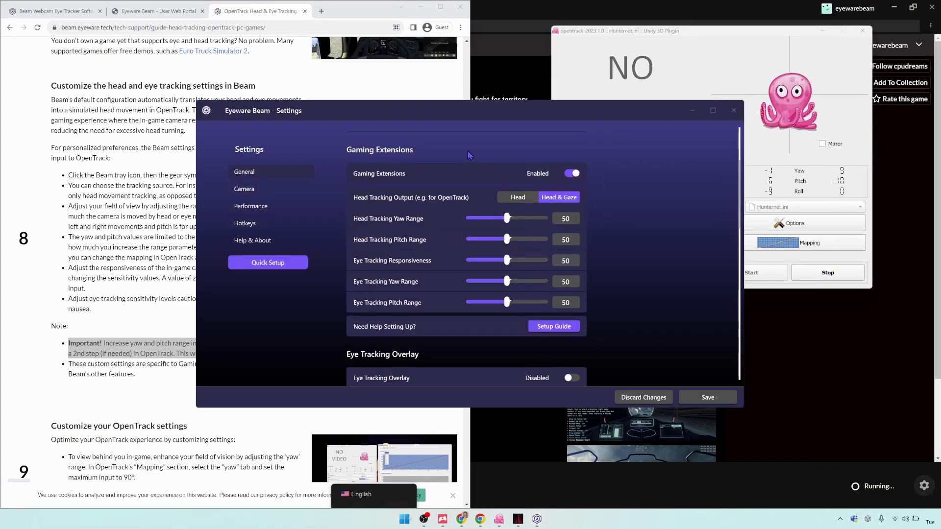
# Set Beam's Head Tracking Output to Head only, save, and return to the game.
pyautogui.moveTo(476, 109); pyautogui.dragTo(503, 108)
pyautogui.moveTo(595, 205)
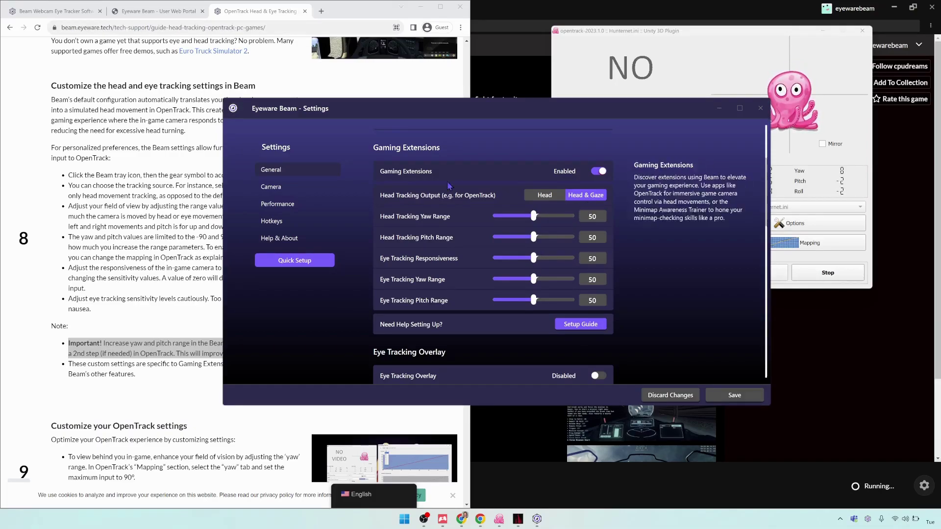
pyautogui.scroll(1, 447, 181)
pyautogui.scroll(1, 482, 234)
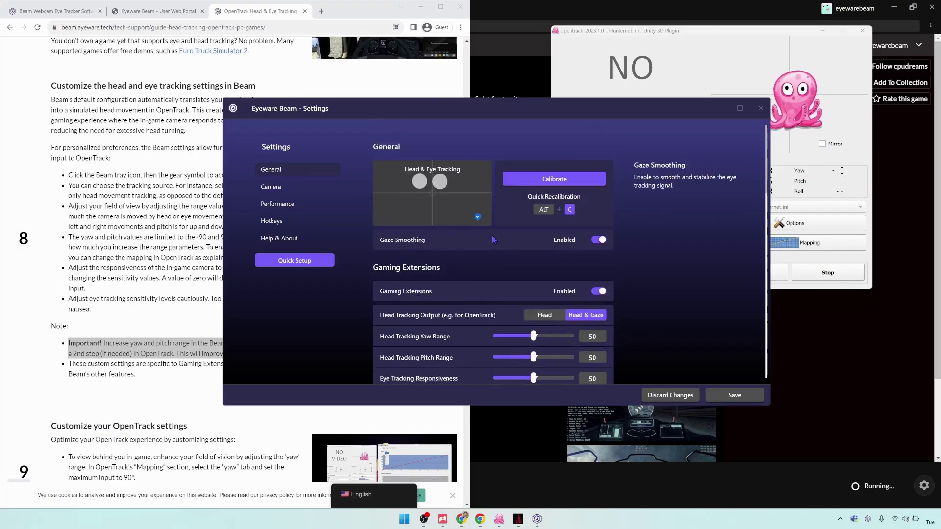
pyautogui.scroll(-2, 456, 223)
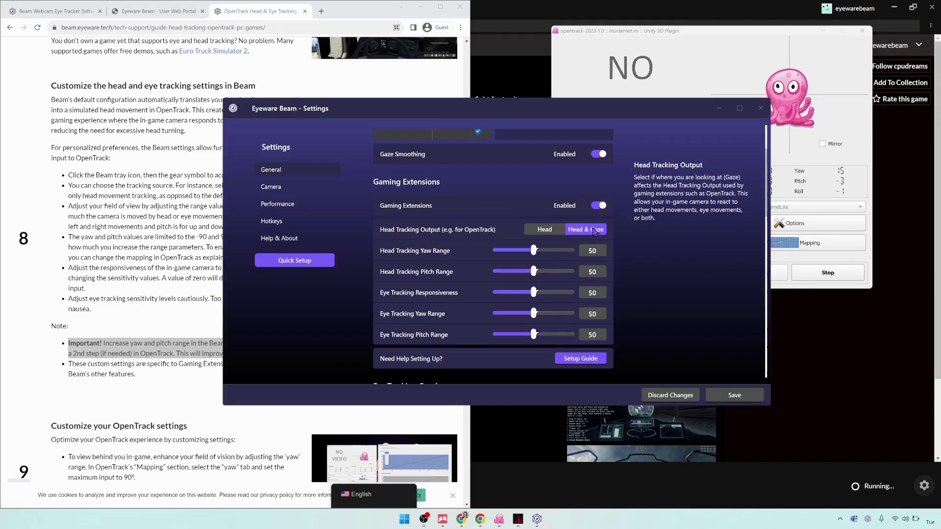
pyautogui.click(545, 230)
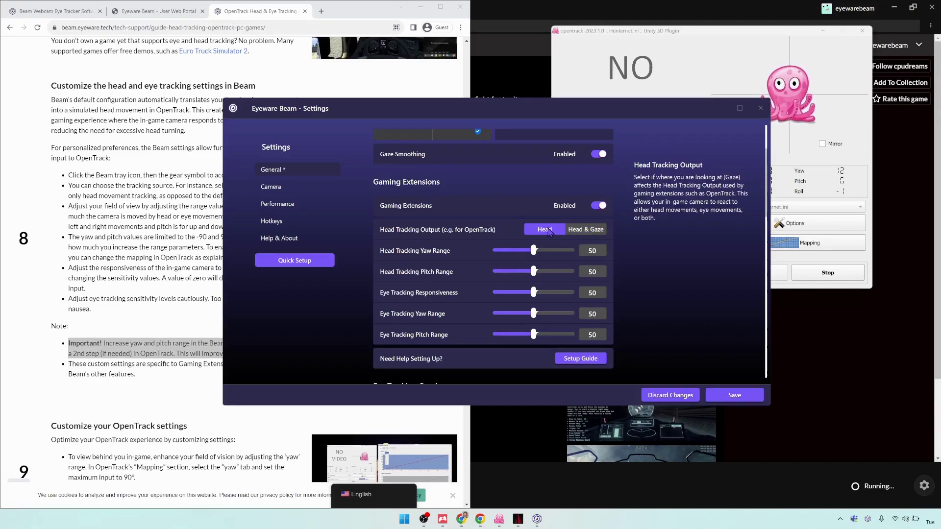
pyautogui.click(737, 399)
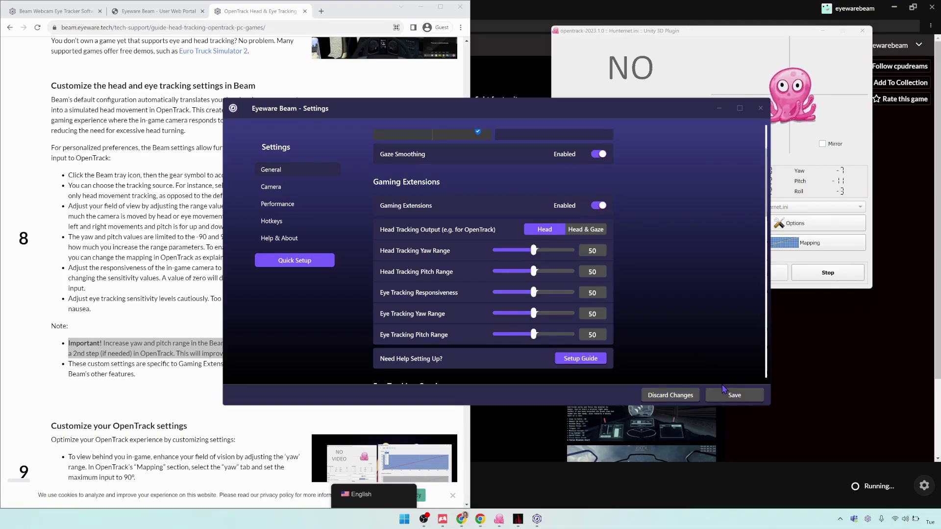
pyautogui.hotkey('alt', 'Tab')
pyautogui.hotkey('alt', 'Tab')
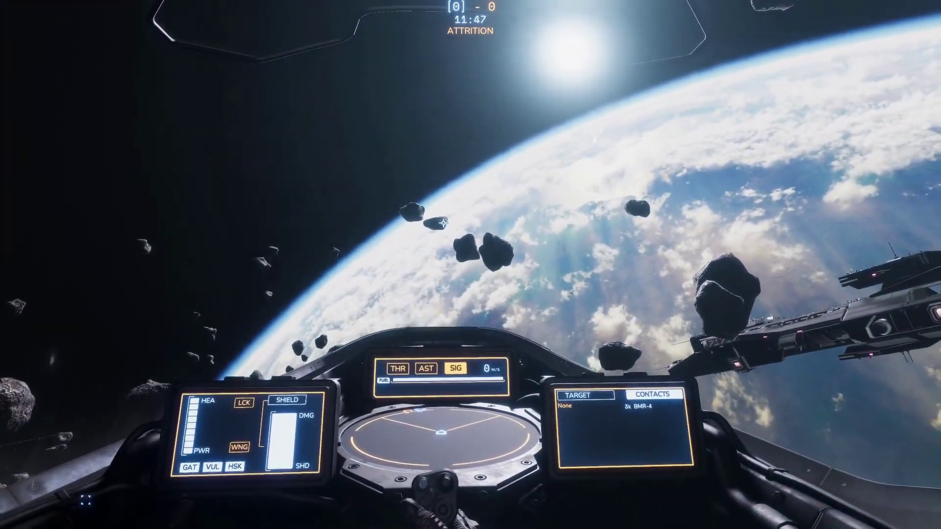
# Back in Beam Settings, adjust Head Tracking Yaw Range and leave it at 50.
pyautogui.hotkey('alt', 'Tab')
pyautogui.hotkey('alt', 'Tab')
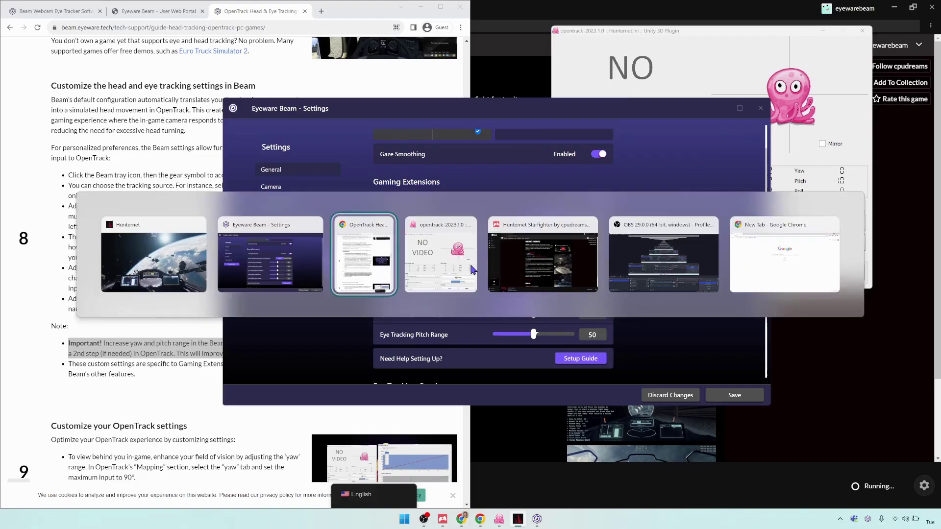
pyautogui.click(270, 255)
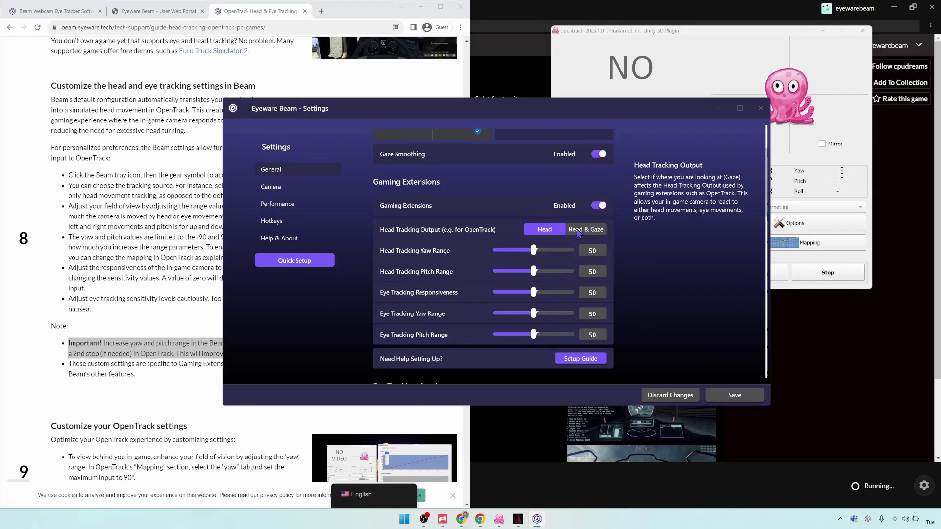
pyautogui.click(537, 255)
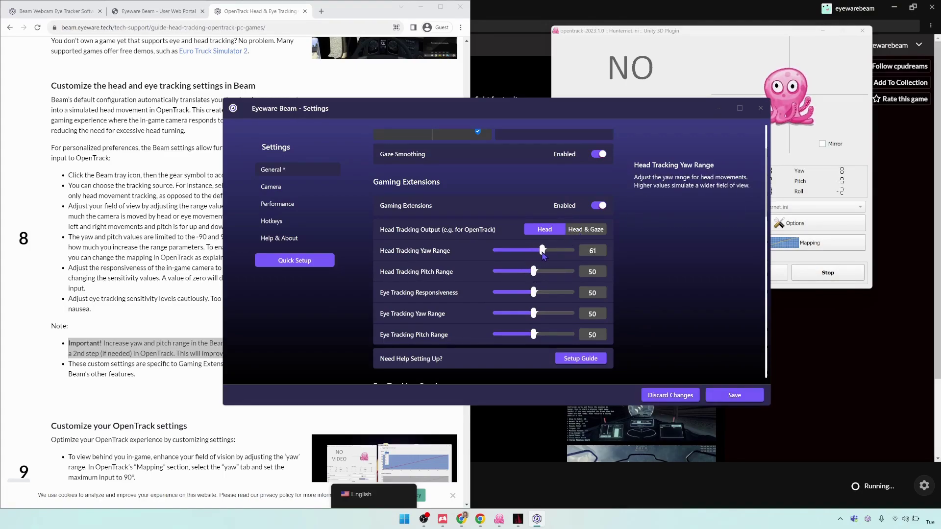
pyautogui.moveTo(549, 255); pyautogui.dragTo(536, 256)
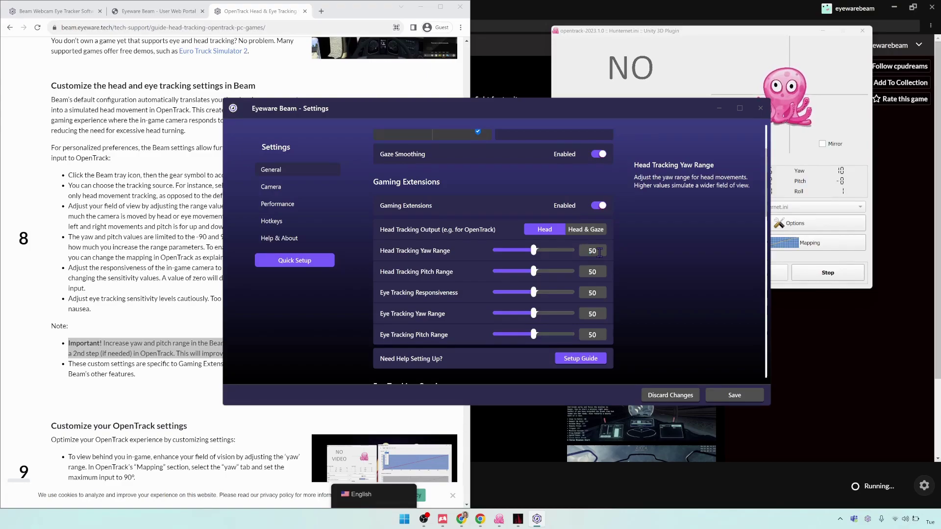
pyautogui.moveTo(601, 252); pyautogui.dragTo(591, 251)
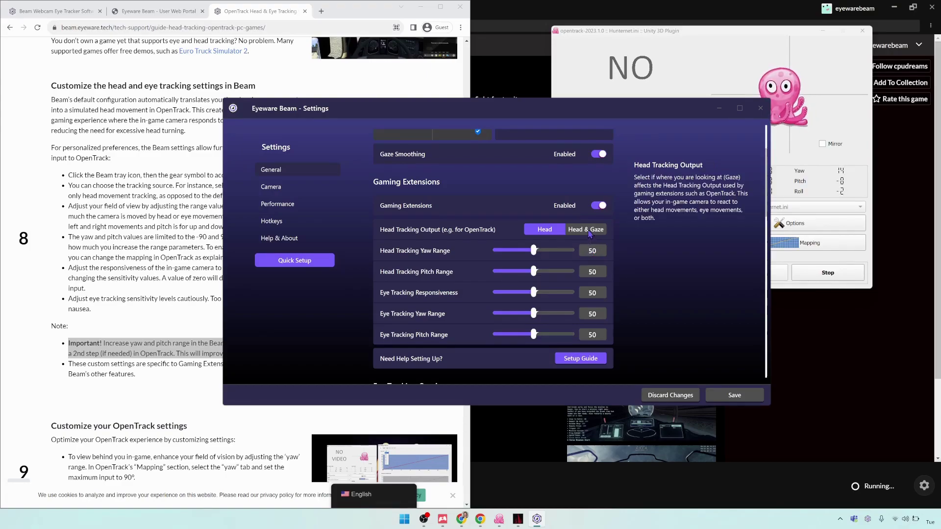
# Switch output back to Head & Gaze, set Eye Tracking Responsiveness to 80, and save.
pyautogui.click(590, 230)
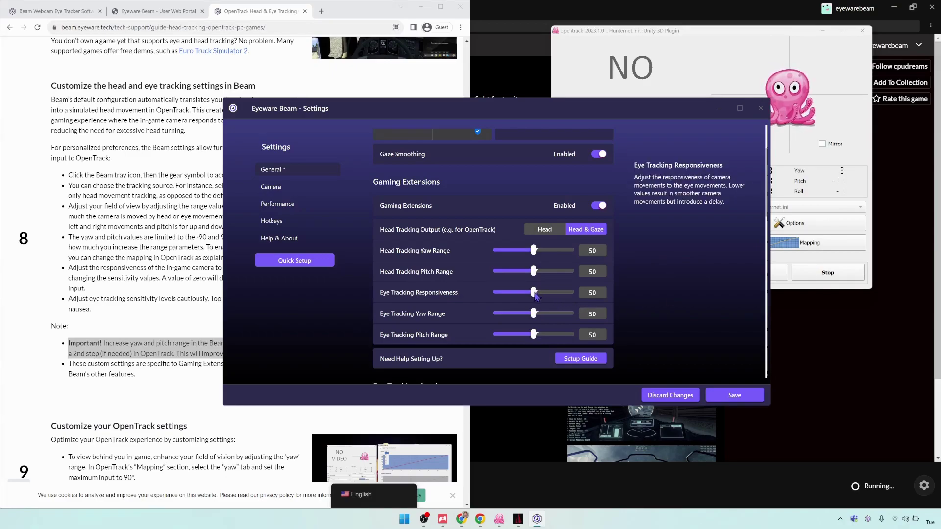
pyautogui.moveTo(535, 295); pyautogui.dragTo(550, 295)
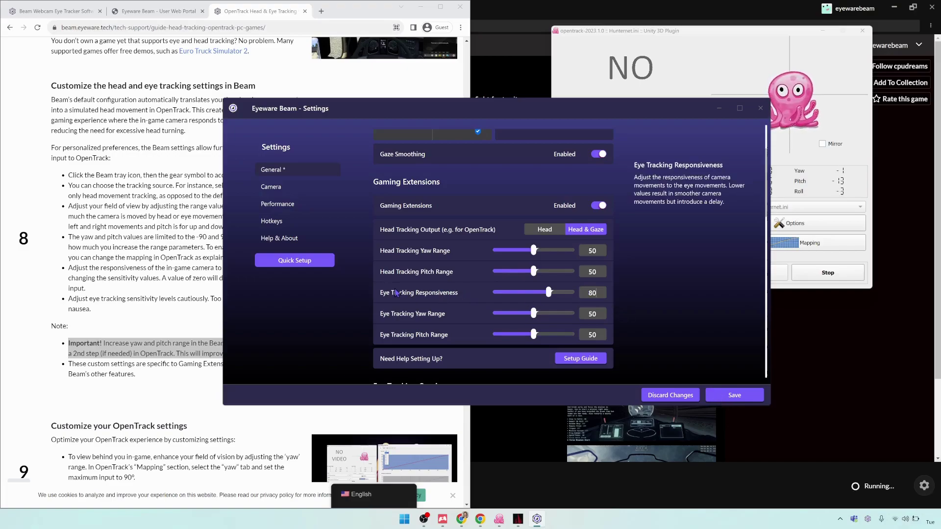
pyautogui.click(738, 396)
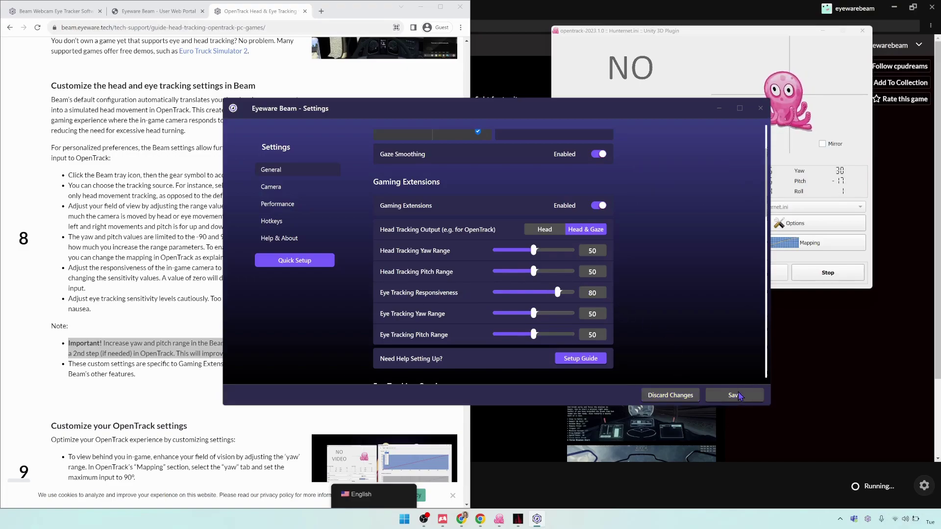
# Close Beam Settings and return to Hunternet Starfighter to test the tracking.
pyautogui.click(760, 111)
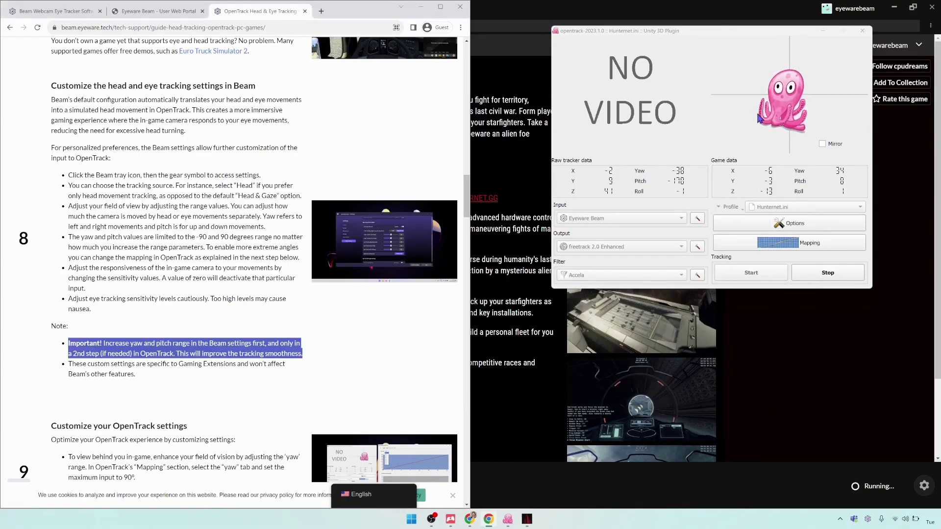
pyautogui.hotkey('alt', 'Tab')
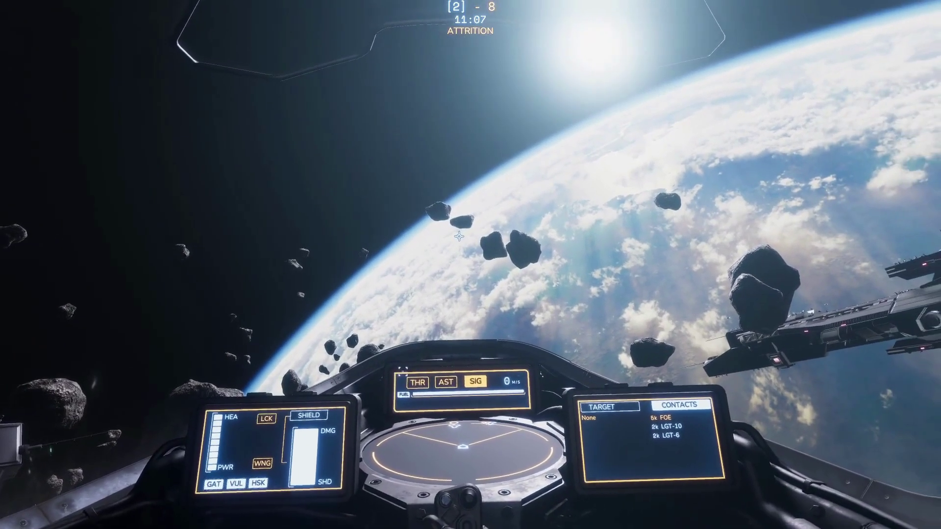